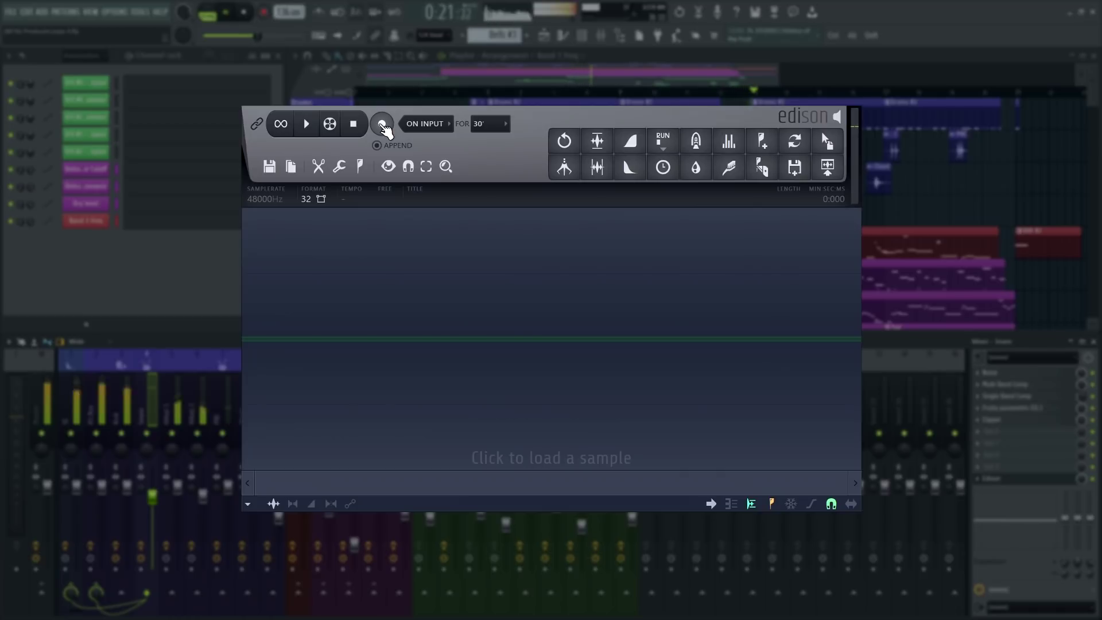
Record a snare hit and play it back
left_click(382, 124)
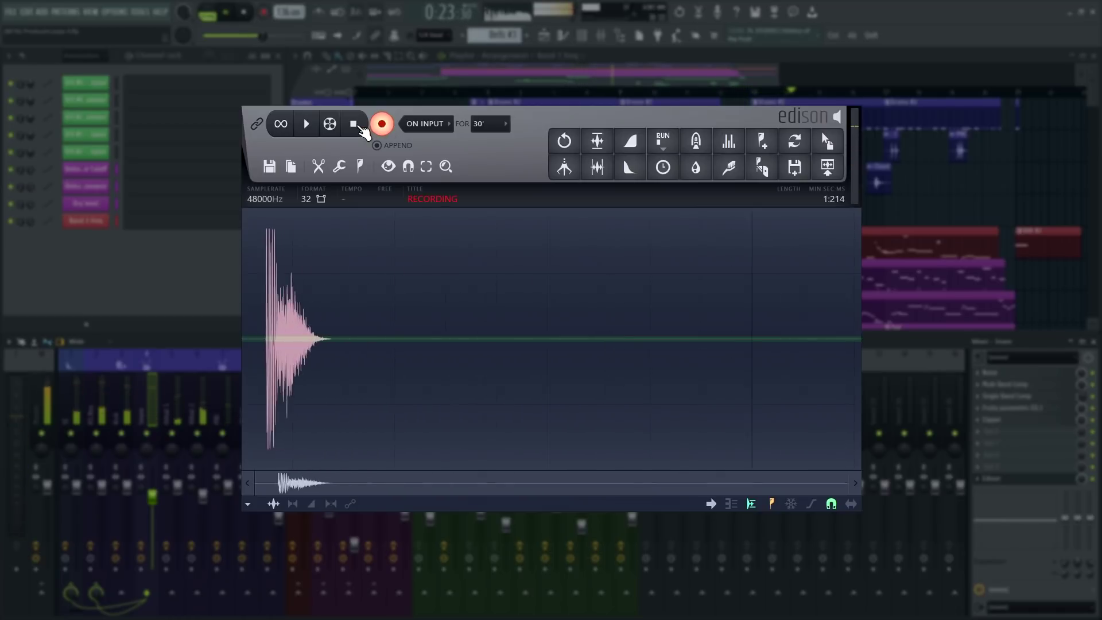
left_click(354, 124)
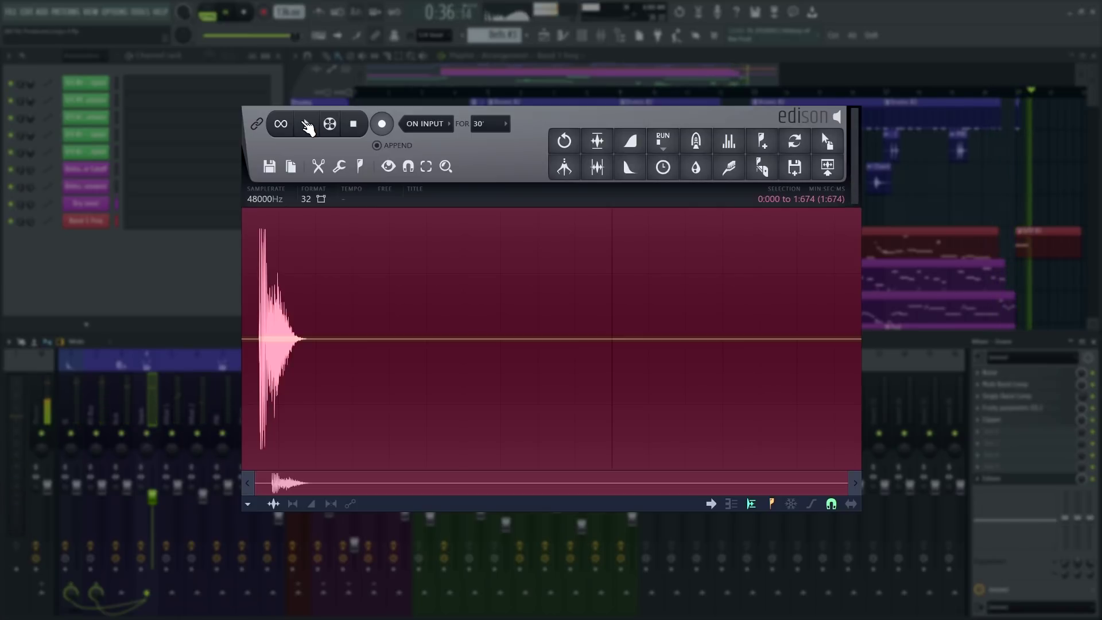
left_click(307, 124)
Delete the silence before the attack, then select the full hit for convolution reverb
scroll(647, 307, "up", 3)
left_click_drag(380, 349, 345, 349)
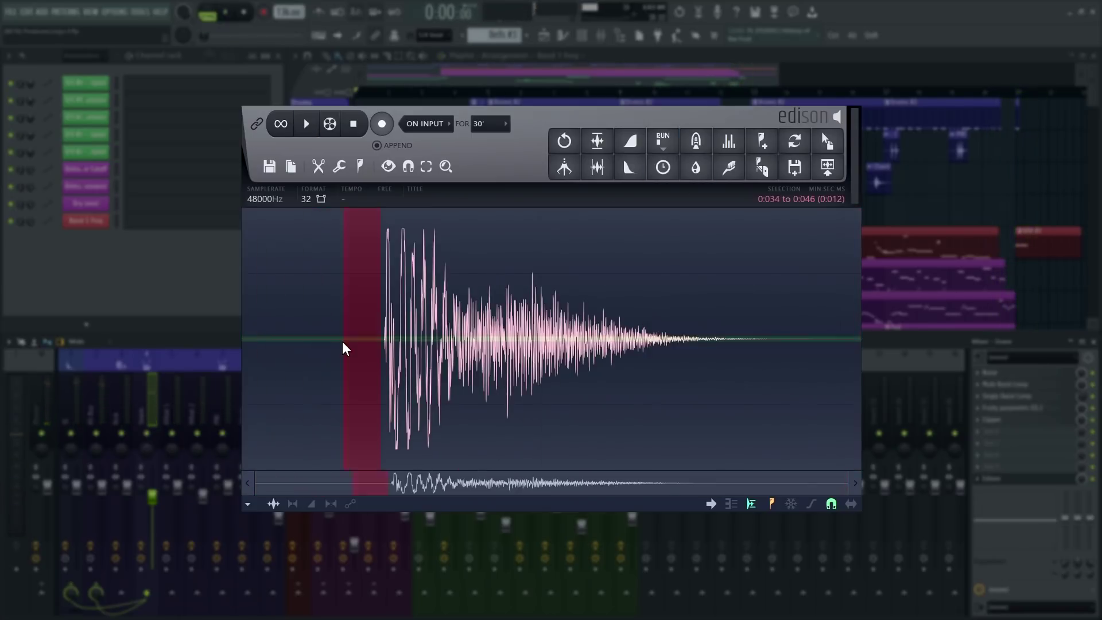
scroll(345, 350, "up", 3)
key("Delete")
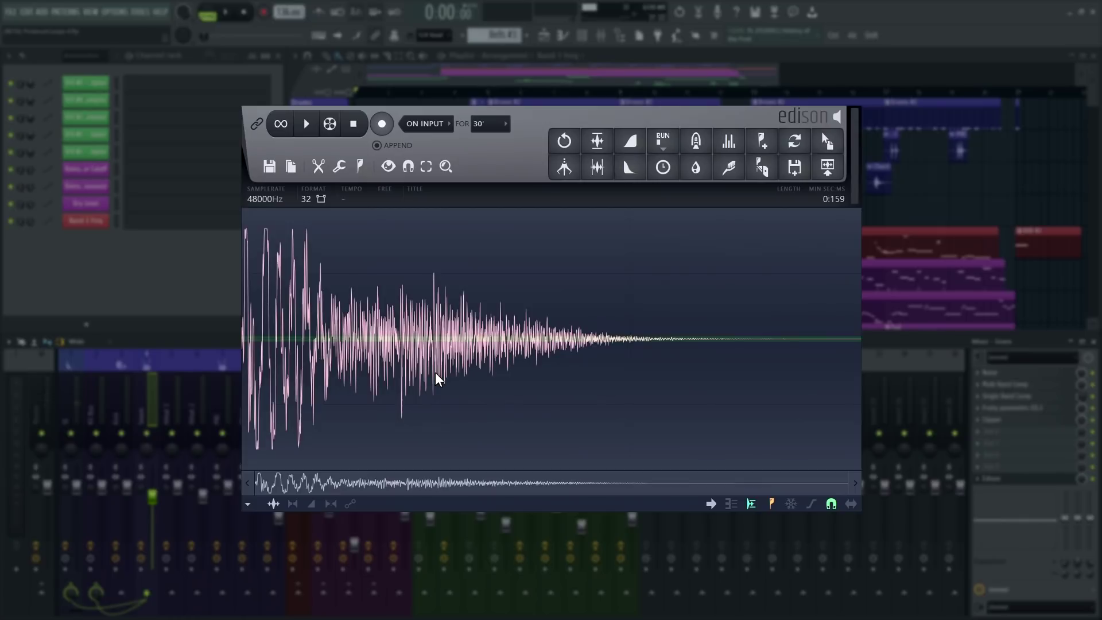
left_click_drag(250, 338, 607, 339)
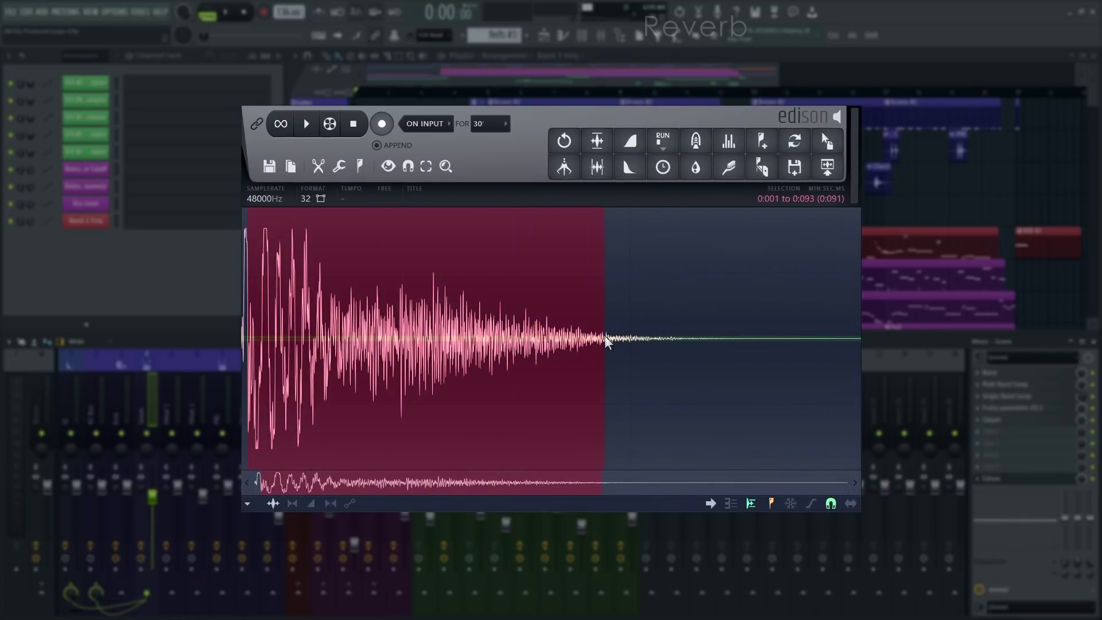
left_click(701, 141)
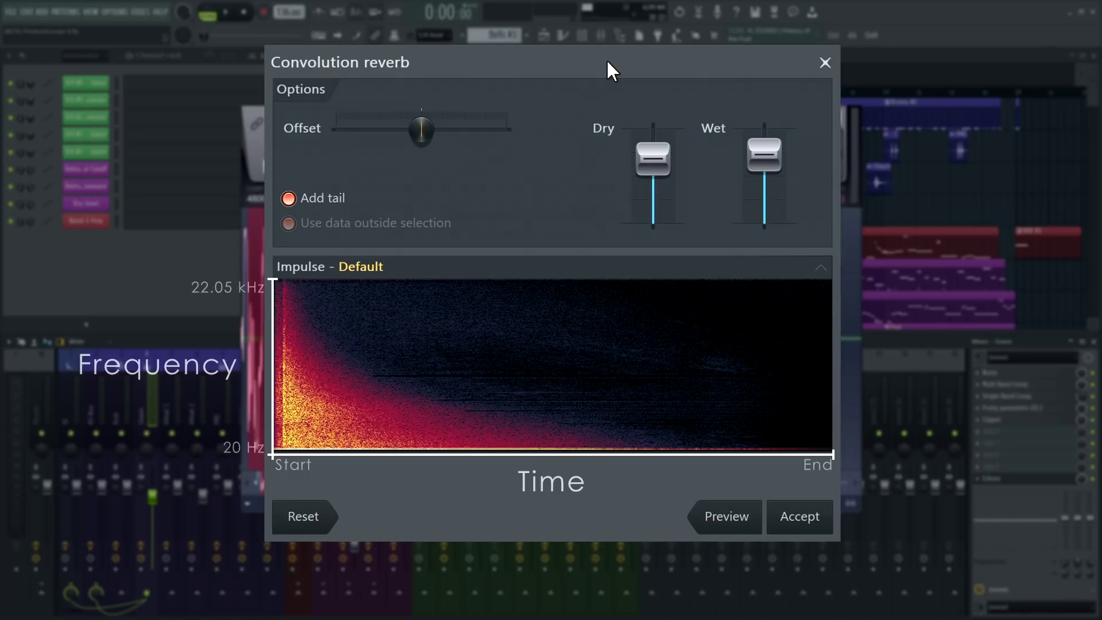
left_click(280, 481)
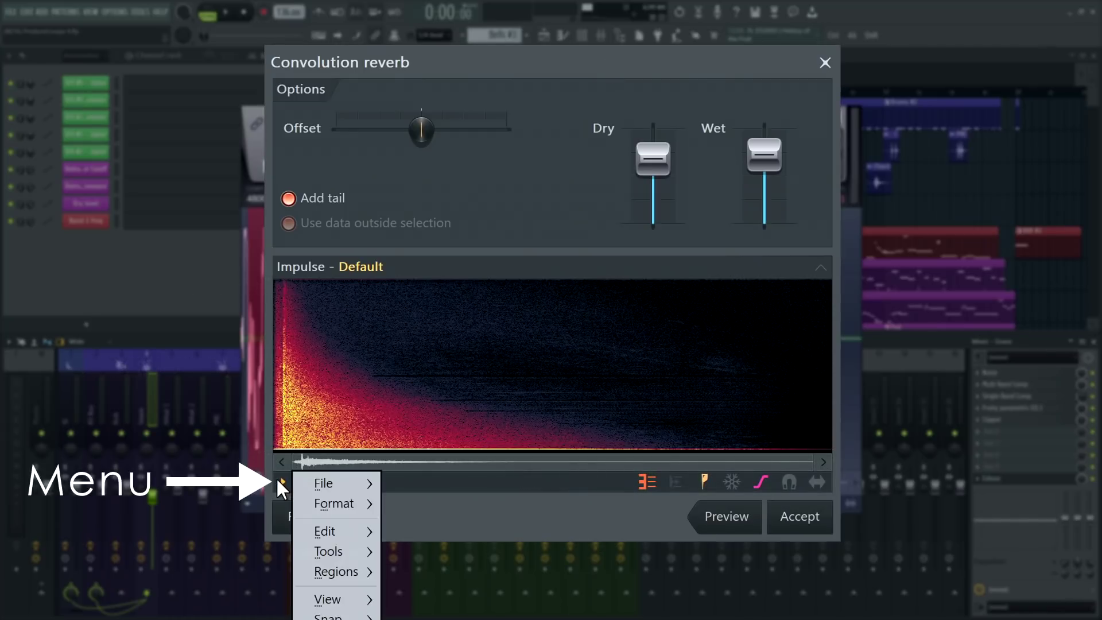
mouse_move(327, 599)
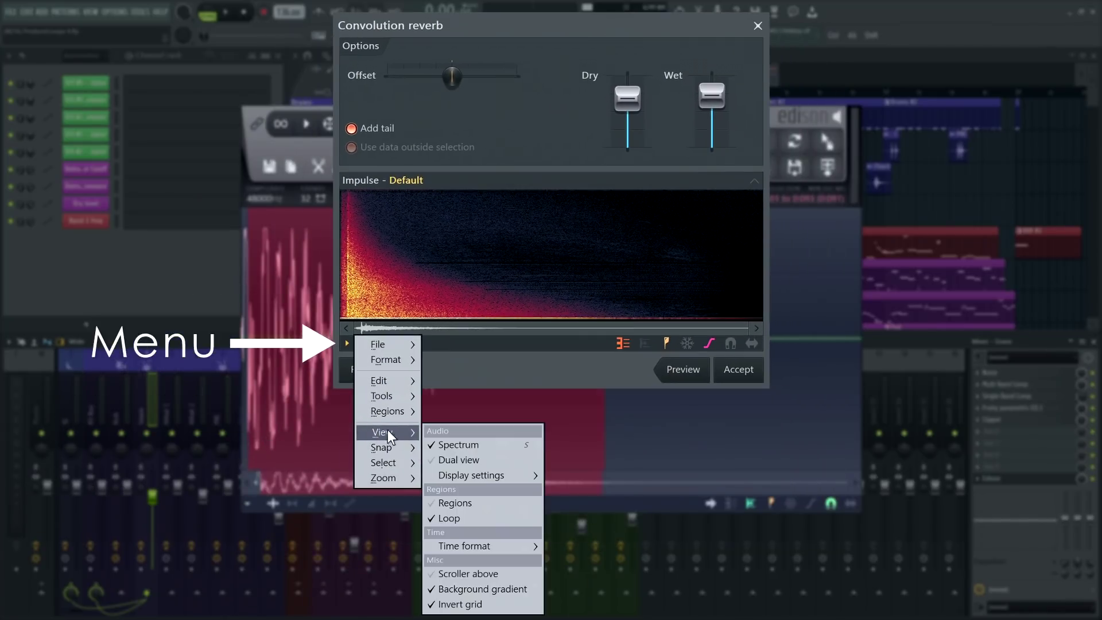
left_click(445, 454)
left_click(447, 446)
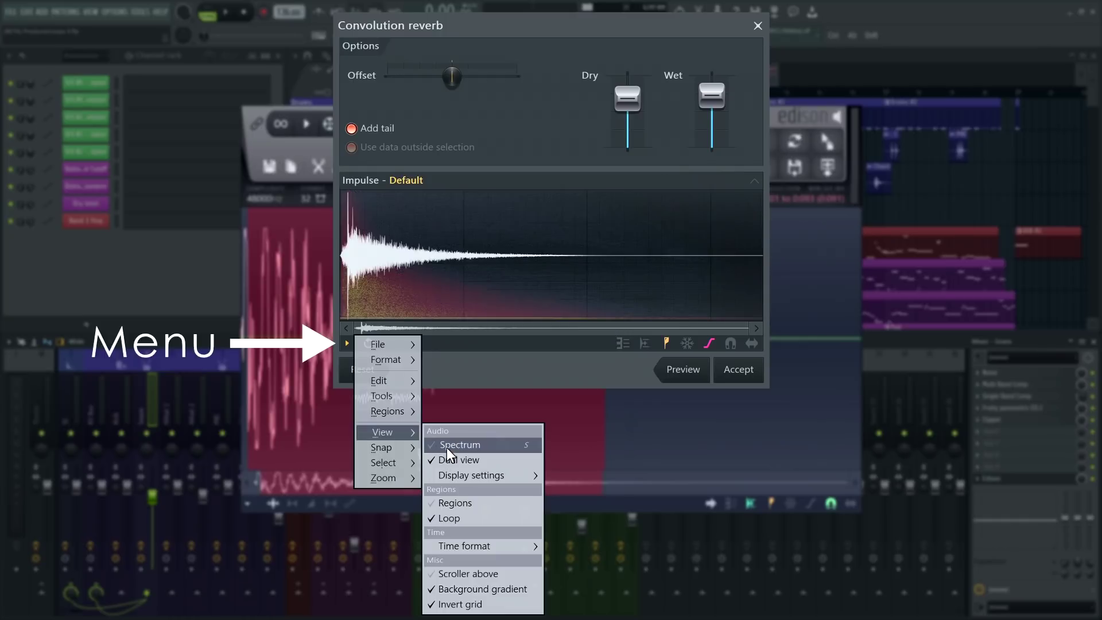
left_click(445, 453)
mouse_move(447, 470)
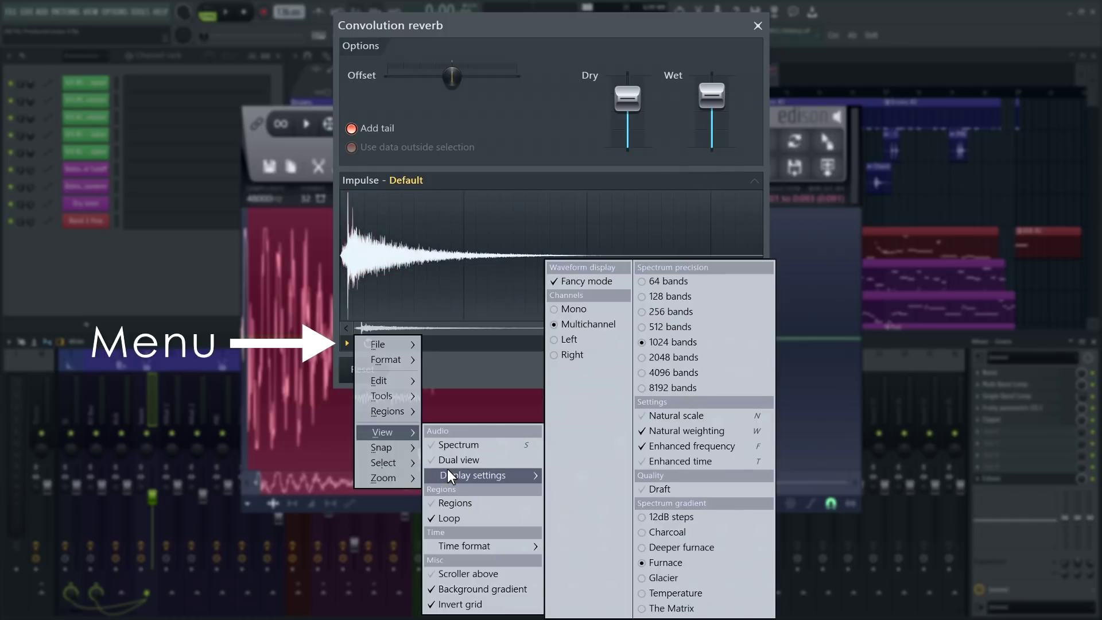
left_click(446, 450)
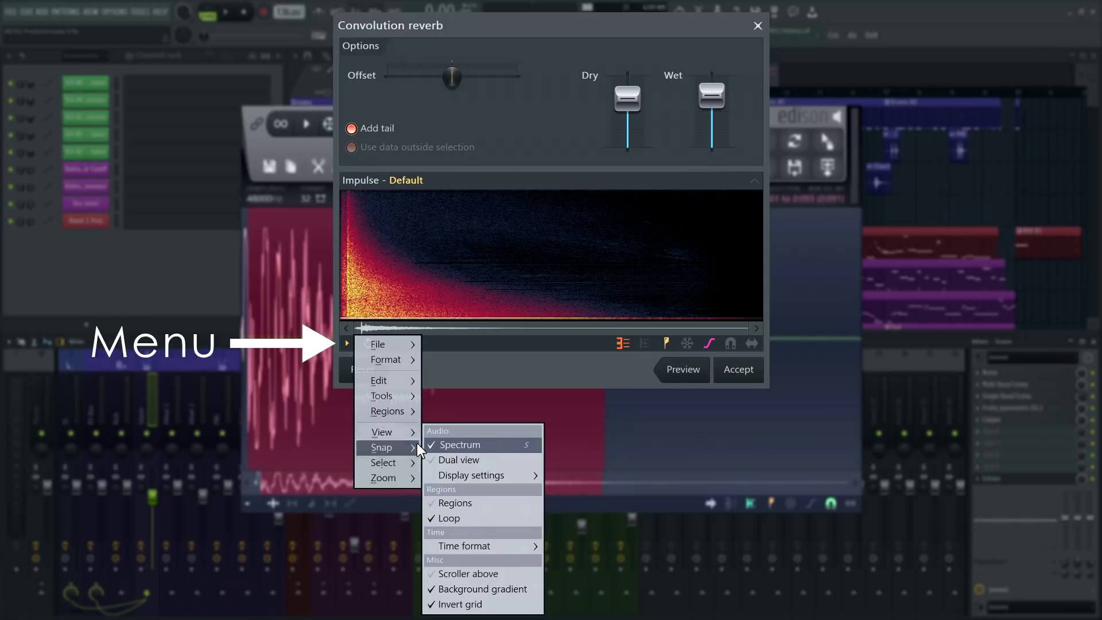
mouse_move(384, 386)
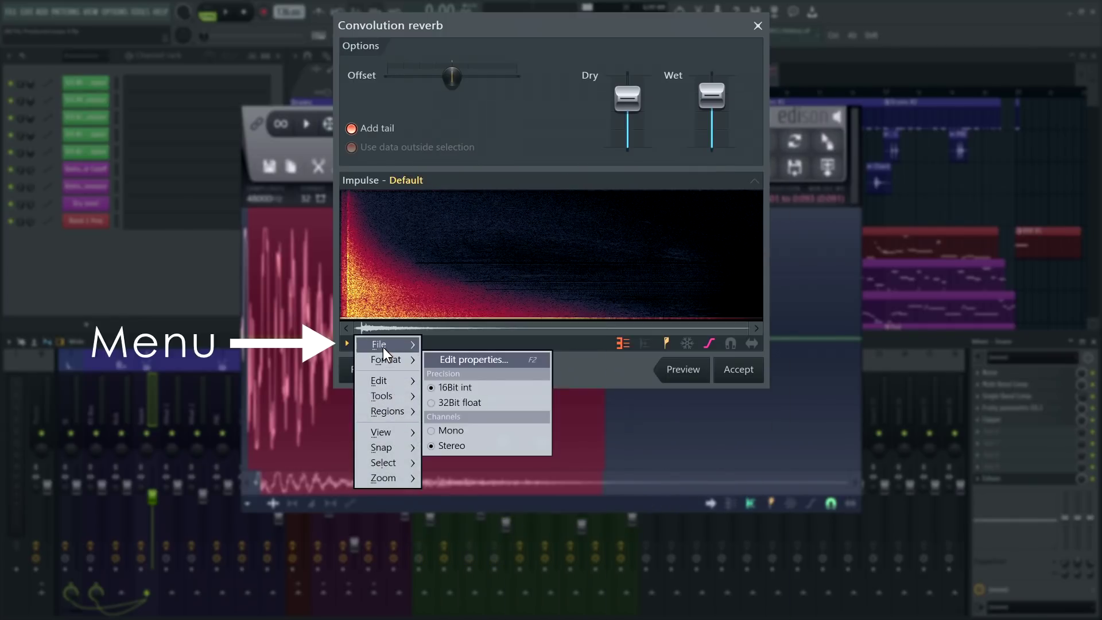
left_click(381, 271)
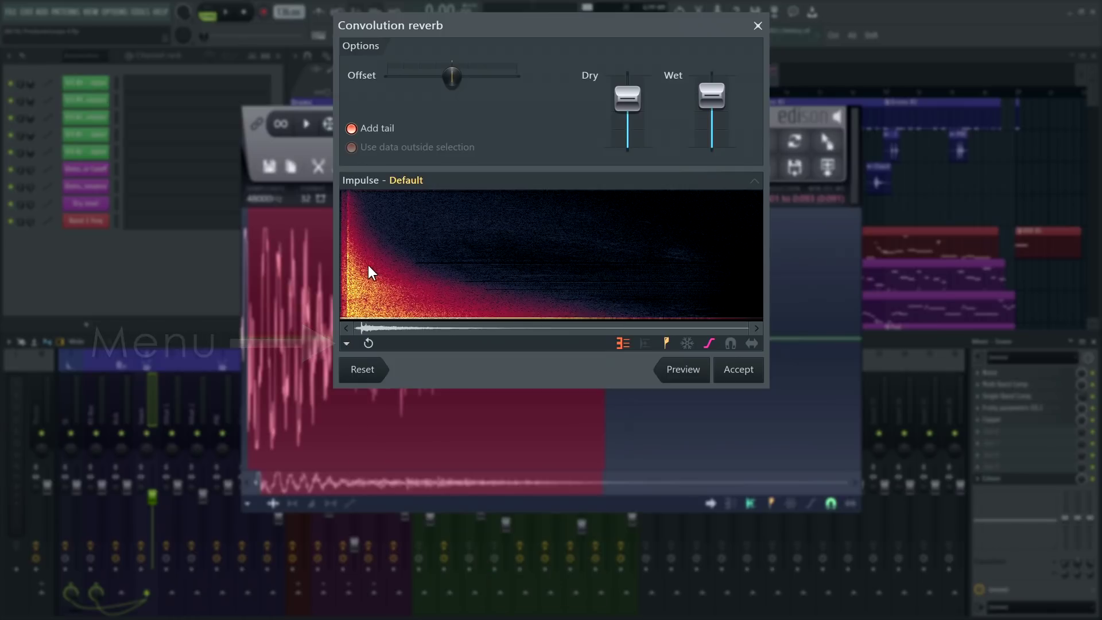
left_click_drag(352, 259, 472, 268)
left_click(346, 344)
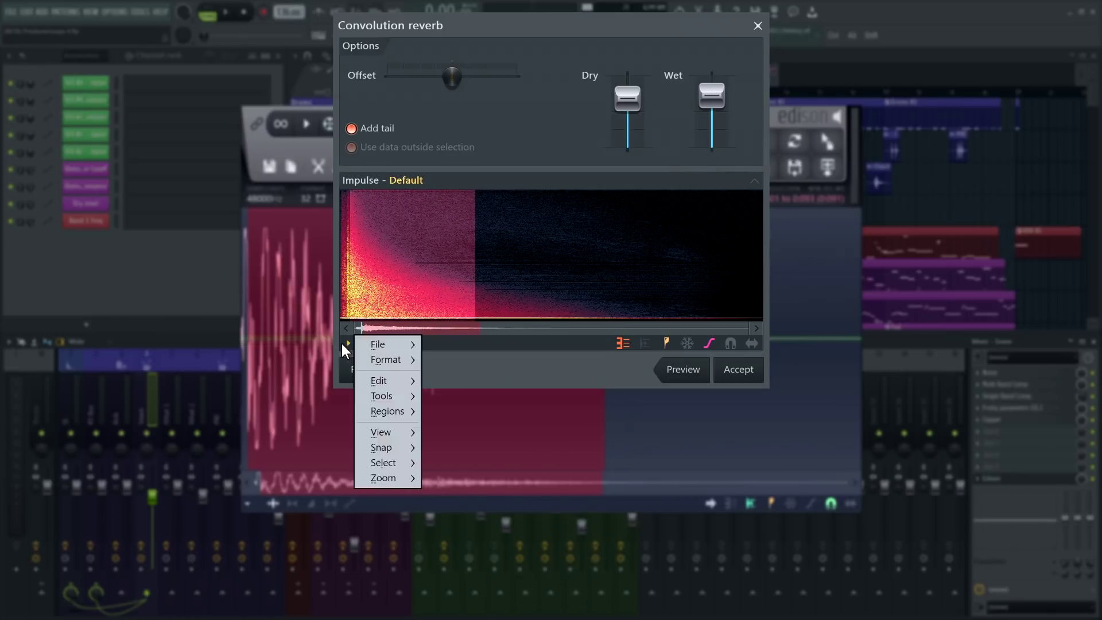
mouse_move(381, 394)
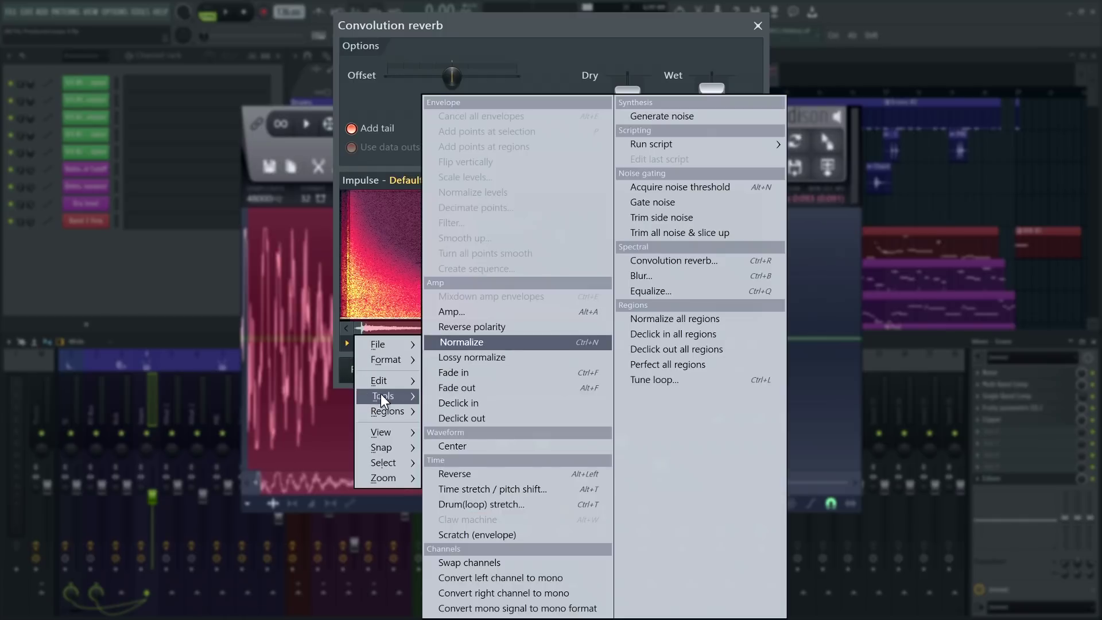
left_click(632, 293)
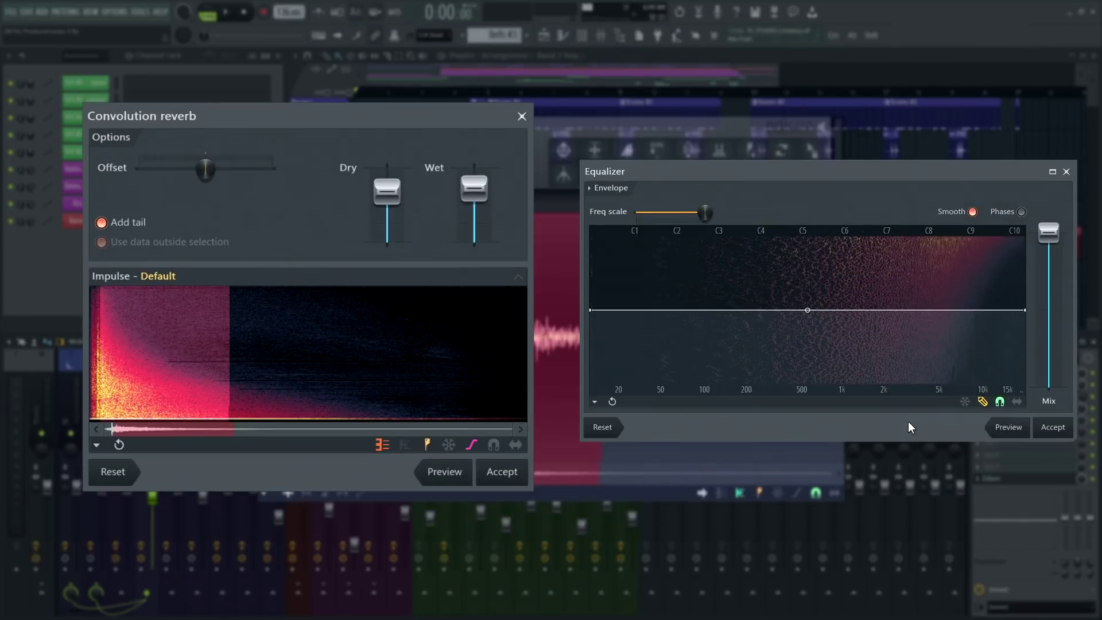
left_click(1067, 172)
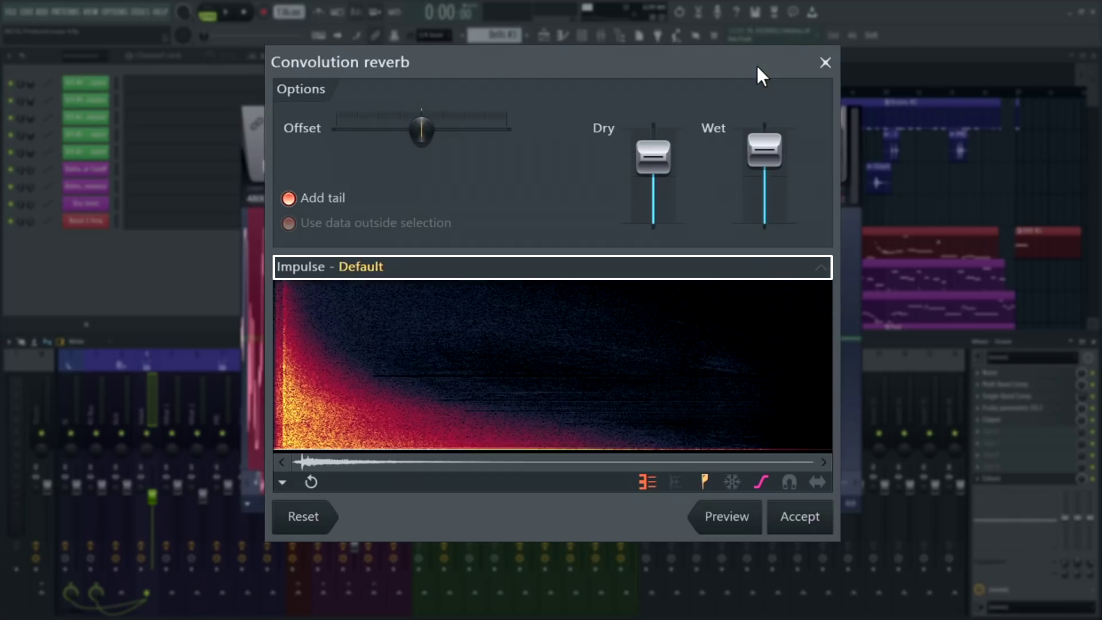
Load IMP Evnt - Hall Warm.wv from the Reverb Devices folder as the impulse
left_click(359, 267)
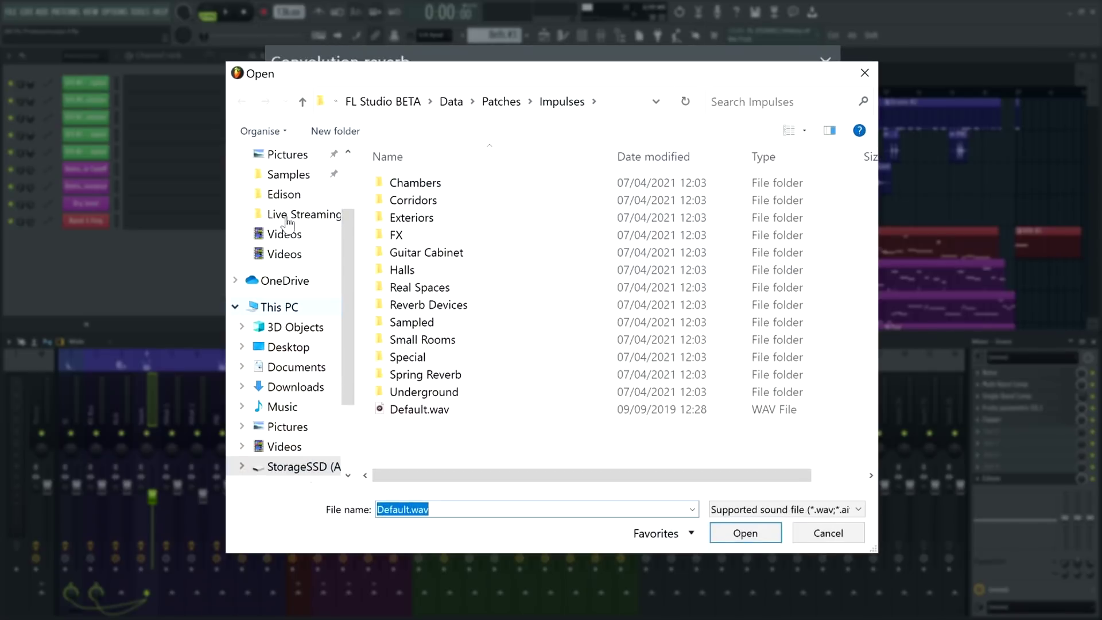
left_click(422, 307)
double_click(422, 305)
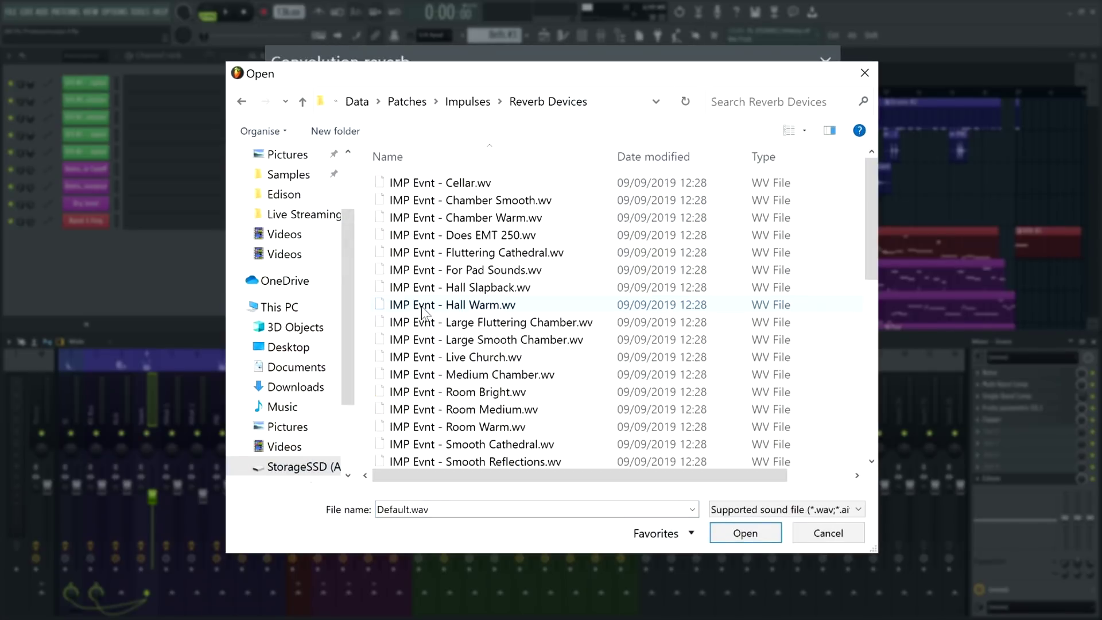
double_click(421, 306)
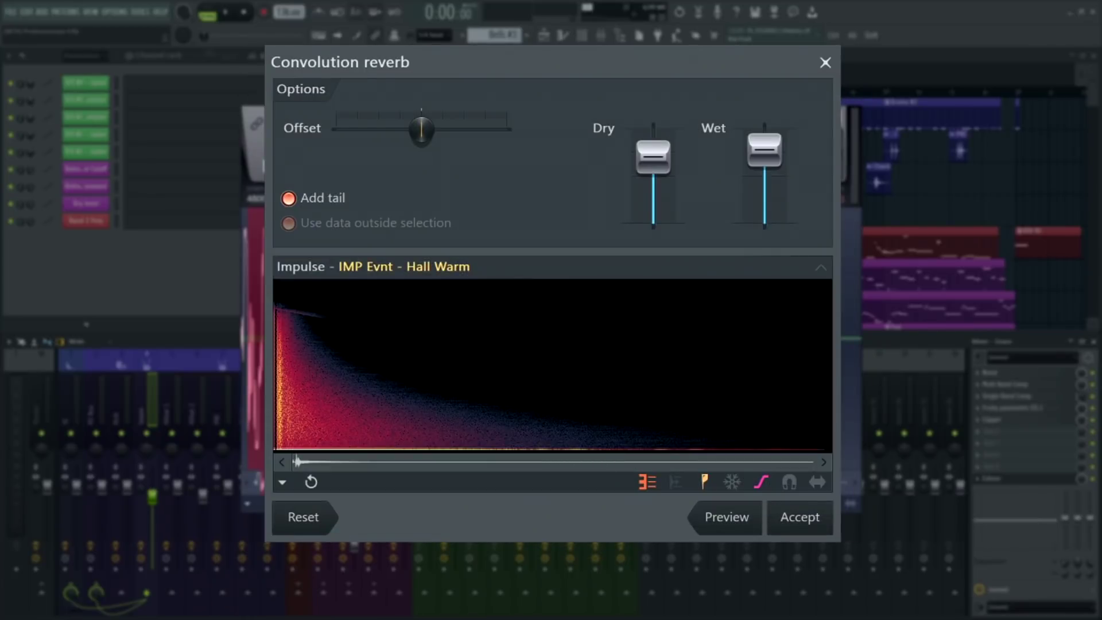
left_click(724, 523)
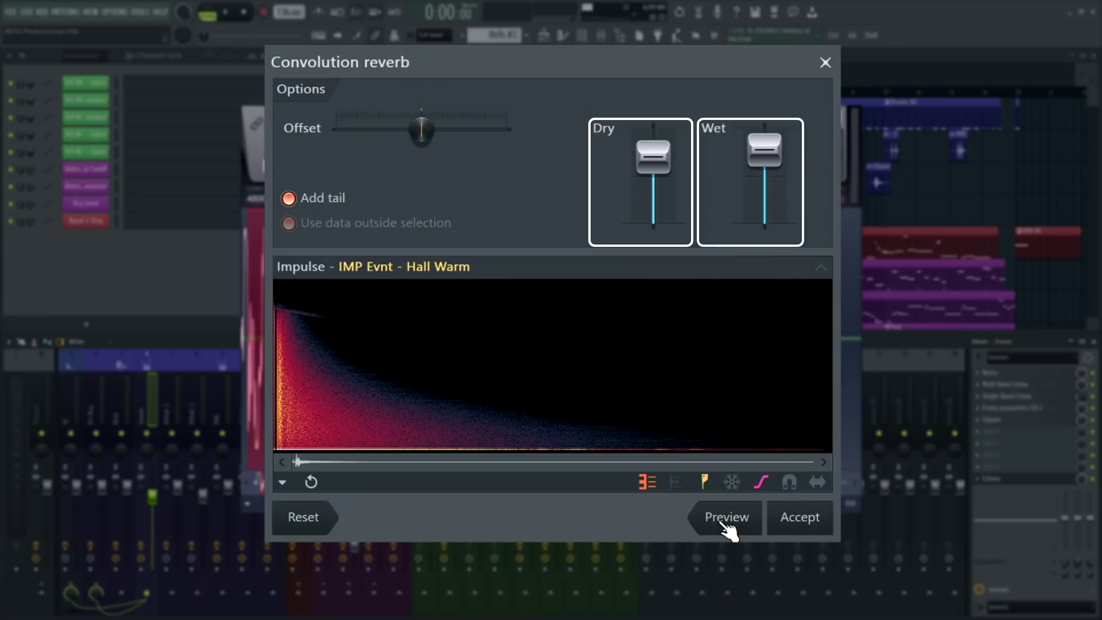
left_click_drag(764, 150, 766, 218)
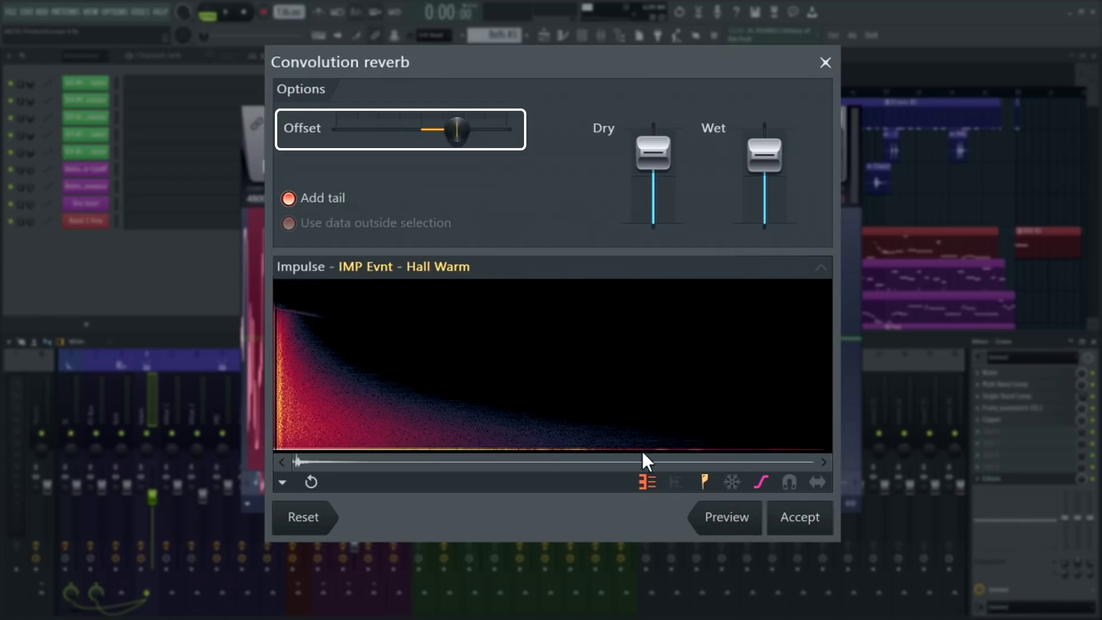
left_click_drag(457, 129, 381, 130)
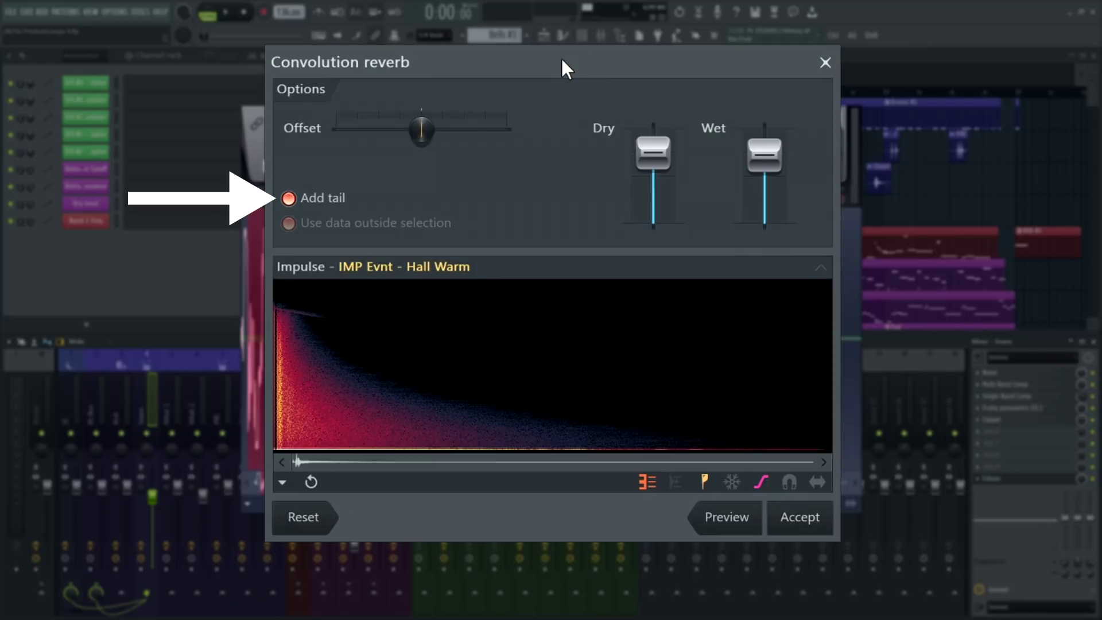
Toggle Add tail, preview, re-centre the impulse Offset, and apply the Hall Warm reverb
left_click(317, 198)
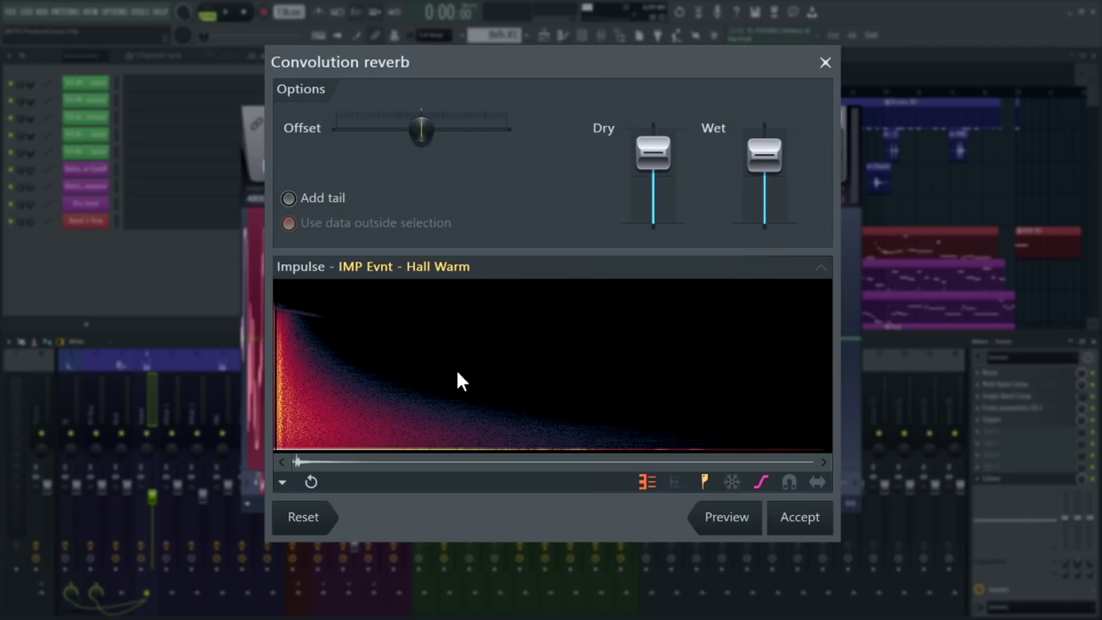
left_click(735, 521)
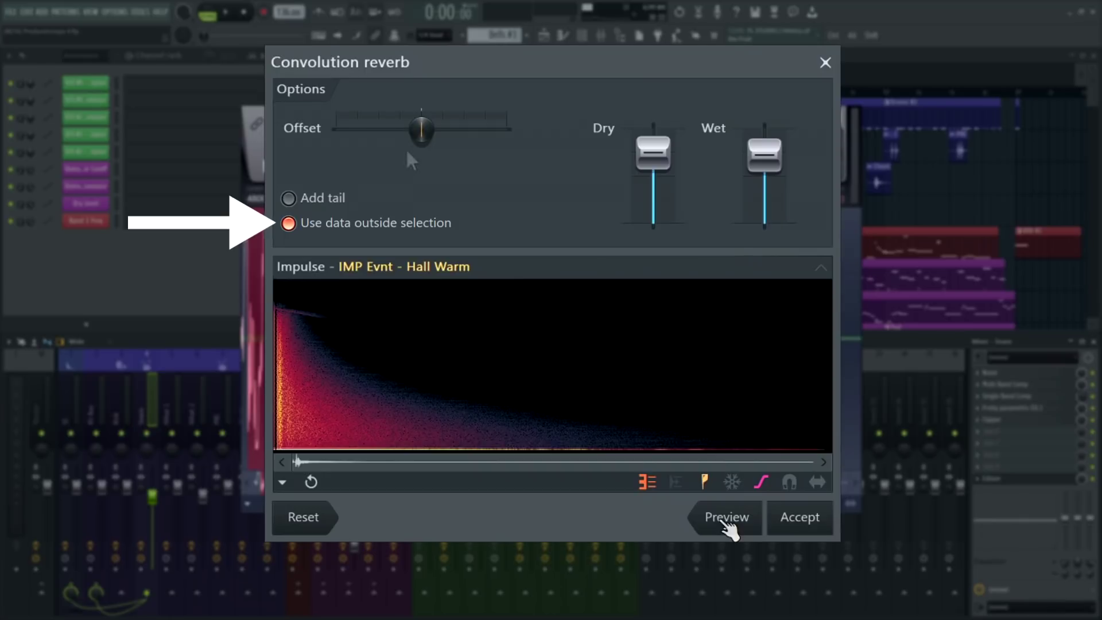
mouse_move(431, 140)
left_mouse_down()
mouse_move(464, 140)
mouse_move(430, 140)
left_mouse_up()
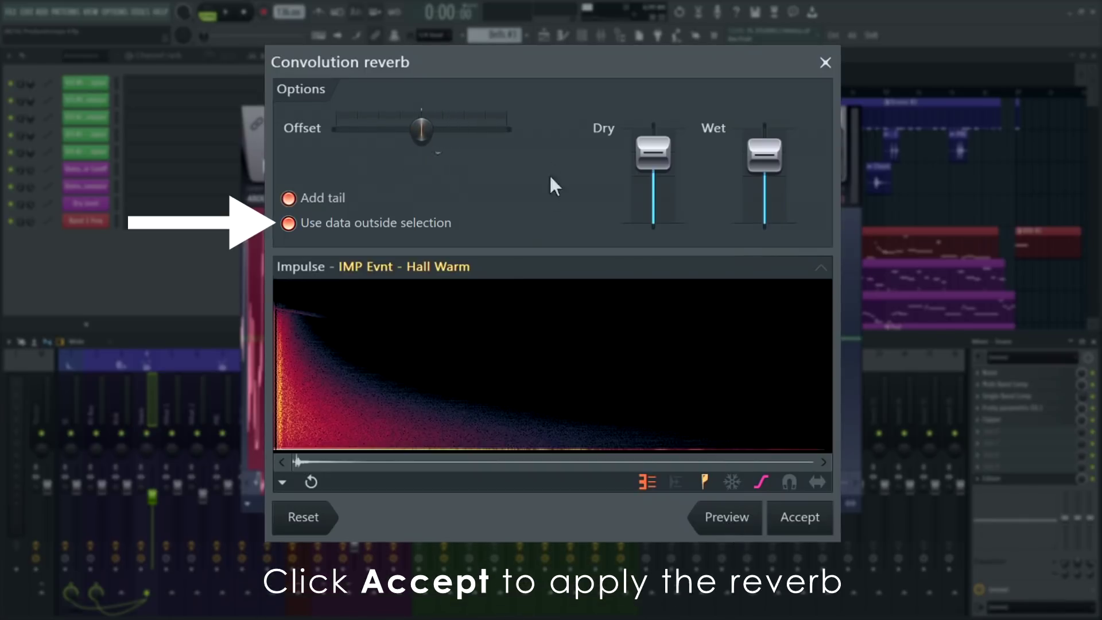
left_click(797, 518)
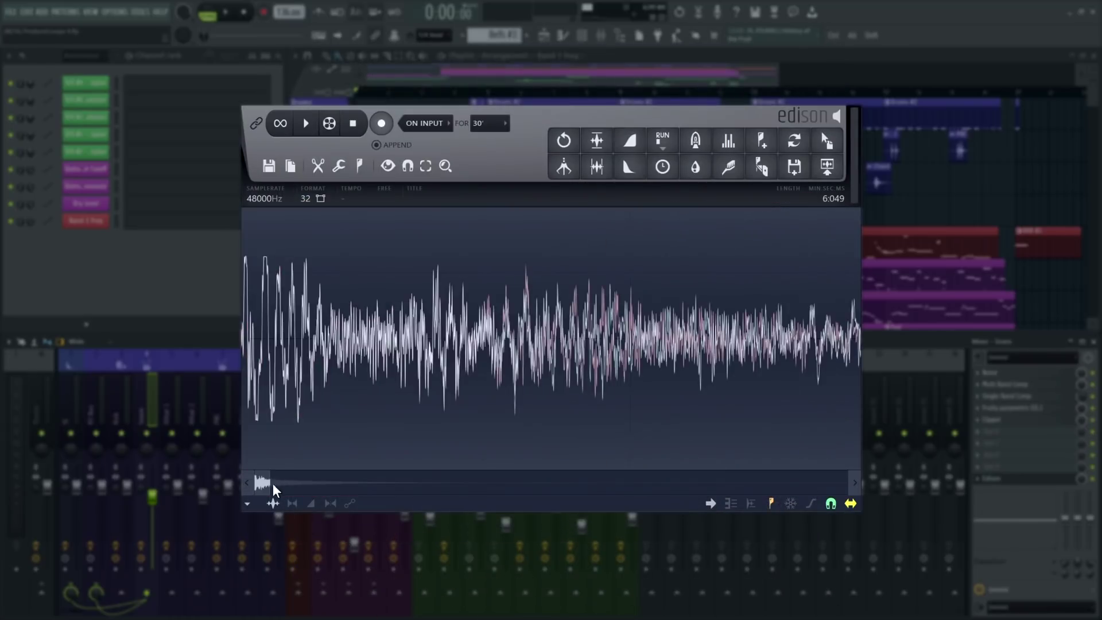
Zoom out and play the reverbed snare, then load the Keys (consolidated)_2 clip into Edison
double_click(275, 489)
left_click(306, 124)
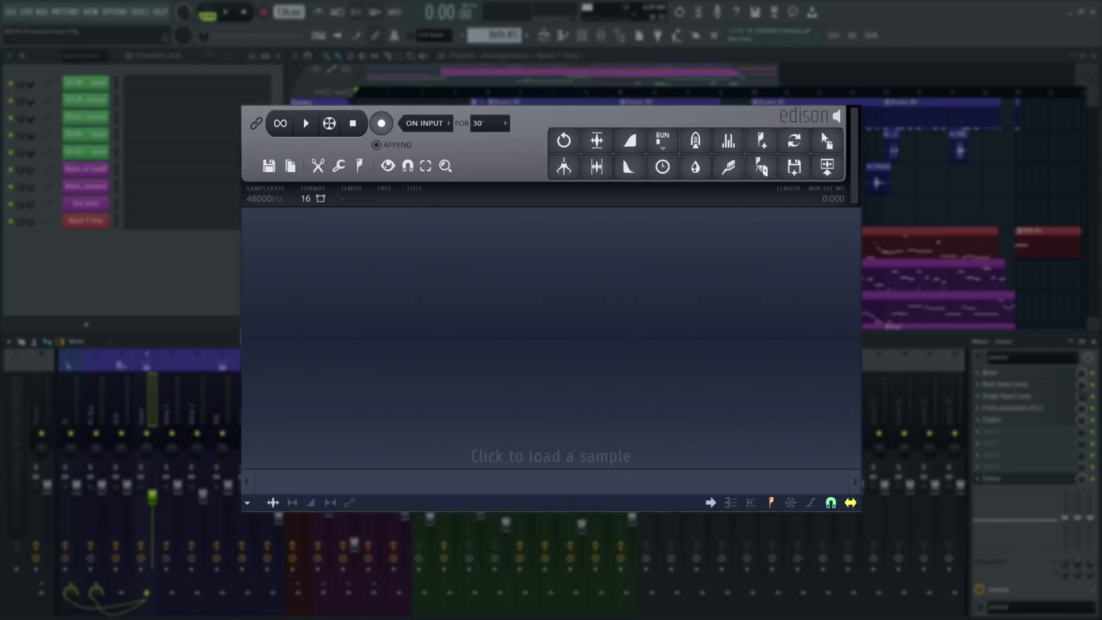
left_click_drag(301, 436, 415, 353)
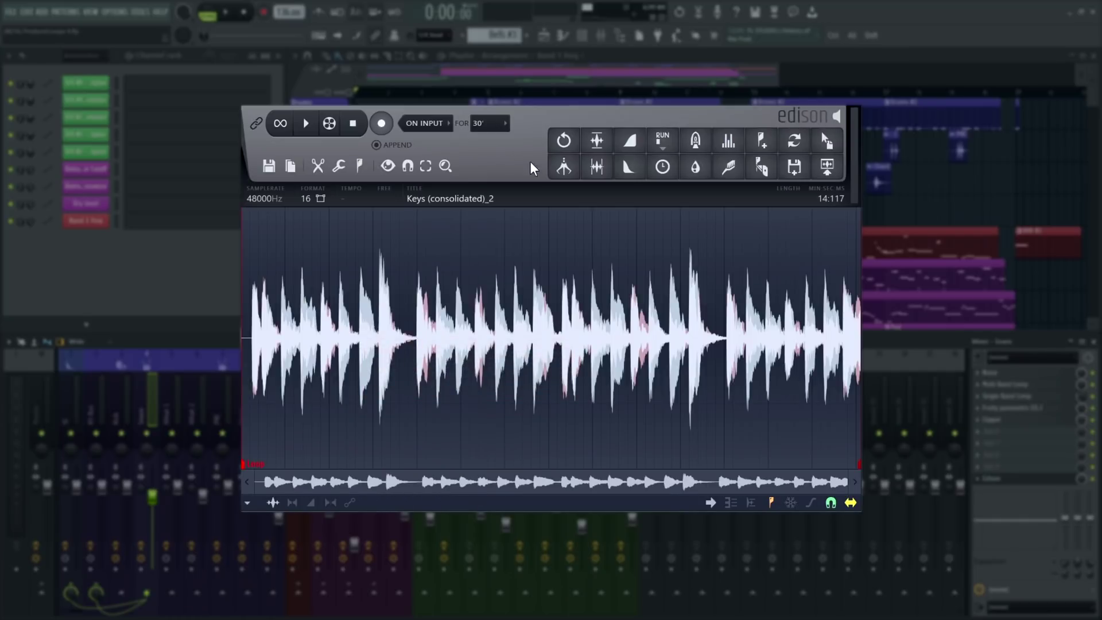
Reverb the Keys clip with the 10 Noise impulse, Dry fully down and Wet at full
left_click(697, 143)
left_click(364, 269)
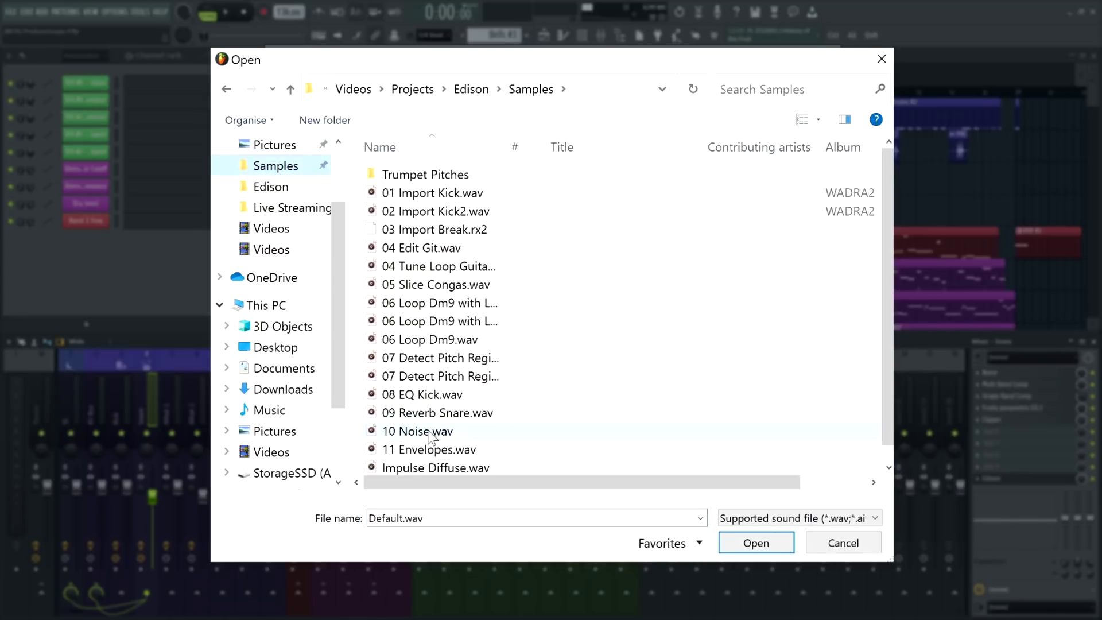
double_click(436, 484)
left_click_drag(653, 152, 654, 224)
left_click_drag(765, 174, 765, 153)
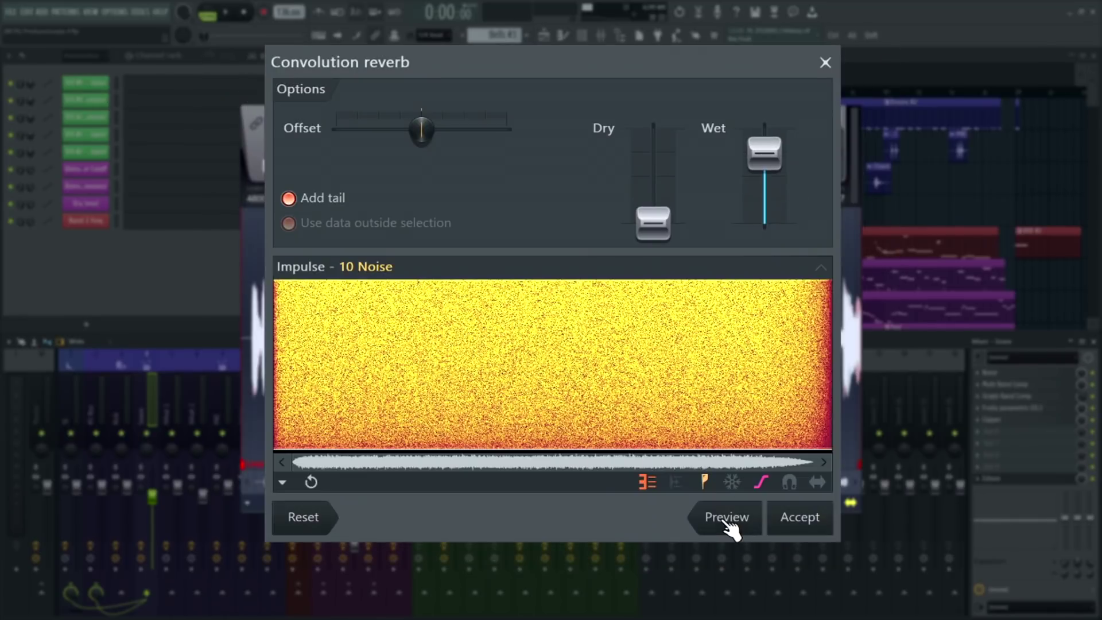
left_click(728, 520)
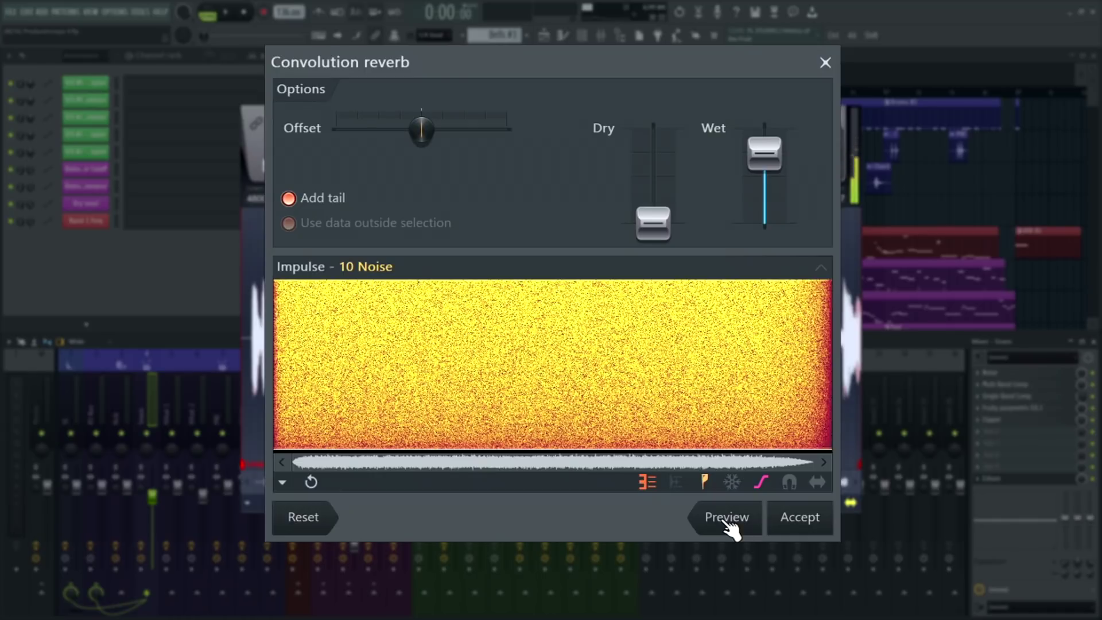
left_click(801, 520)
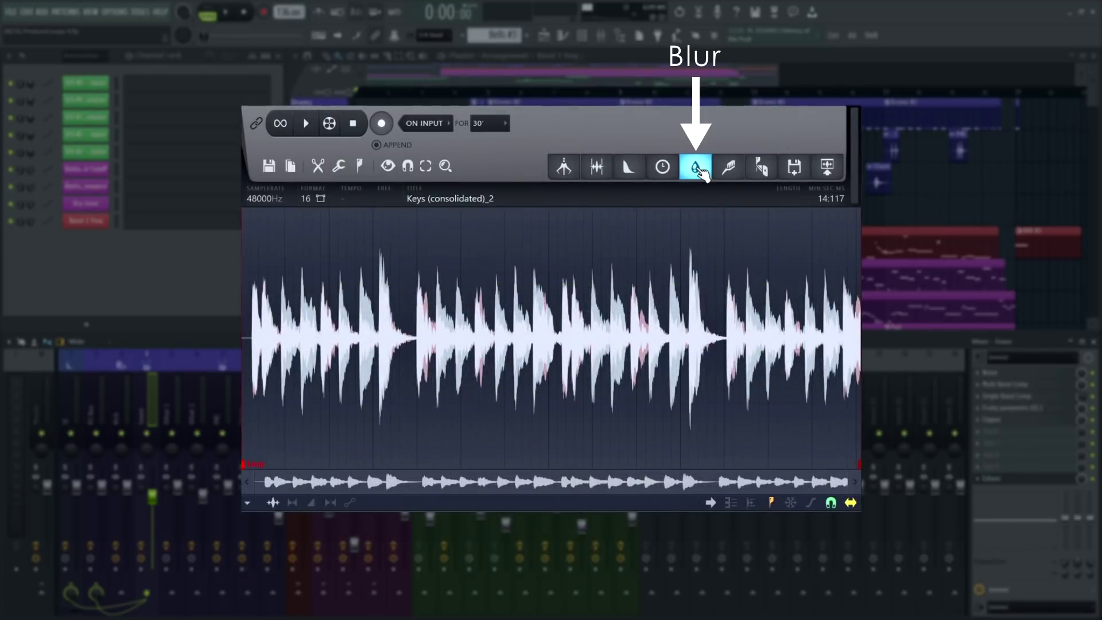
Preview and apply Edison's bell-shaped Blur to the spiky take
left_click(695, 166)
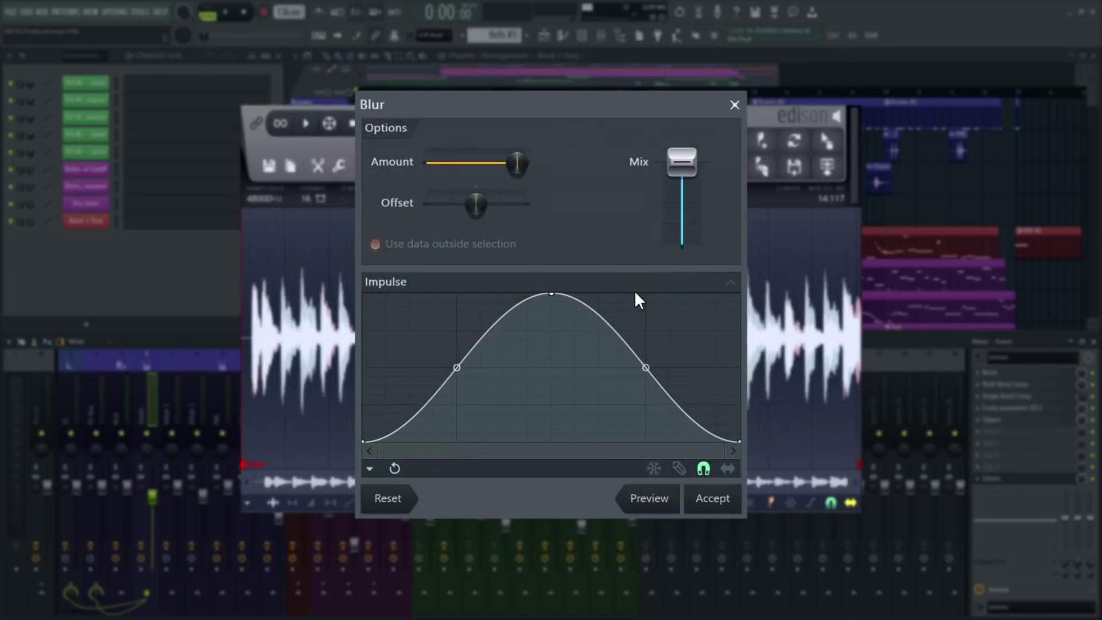
left_click(652, 500)
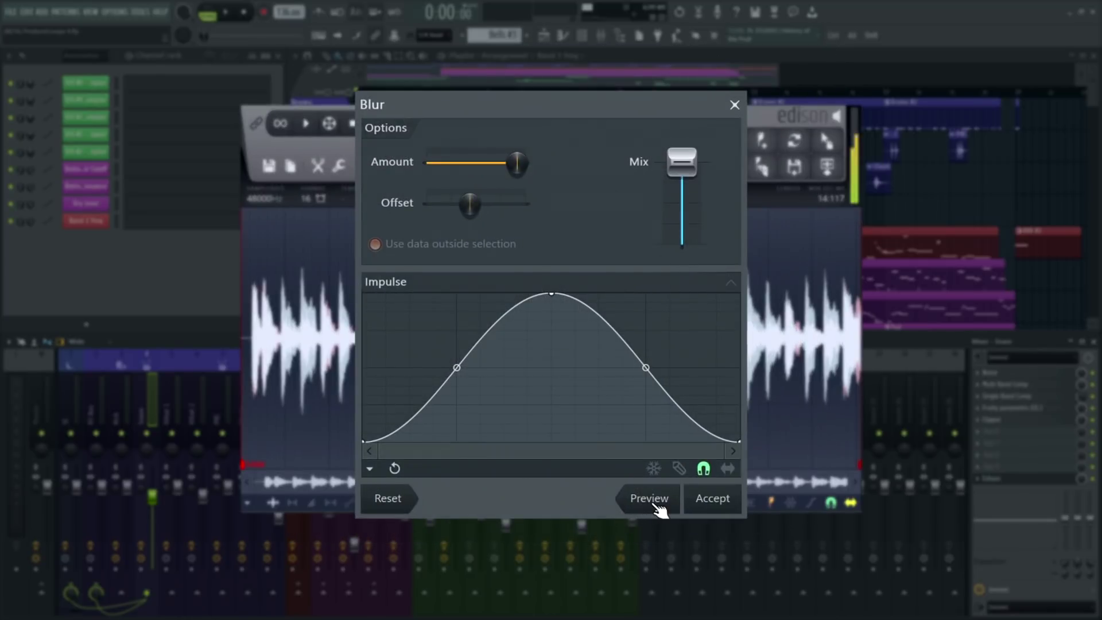
left_click(714, 502)
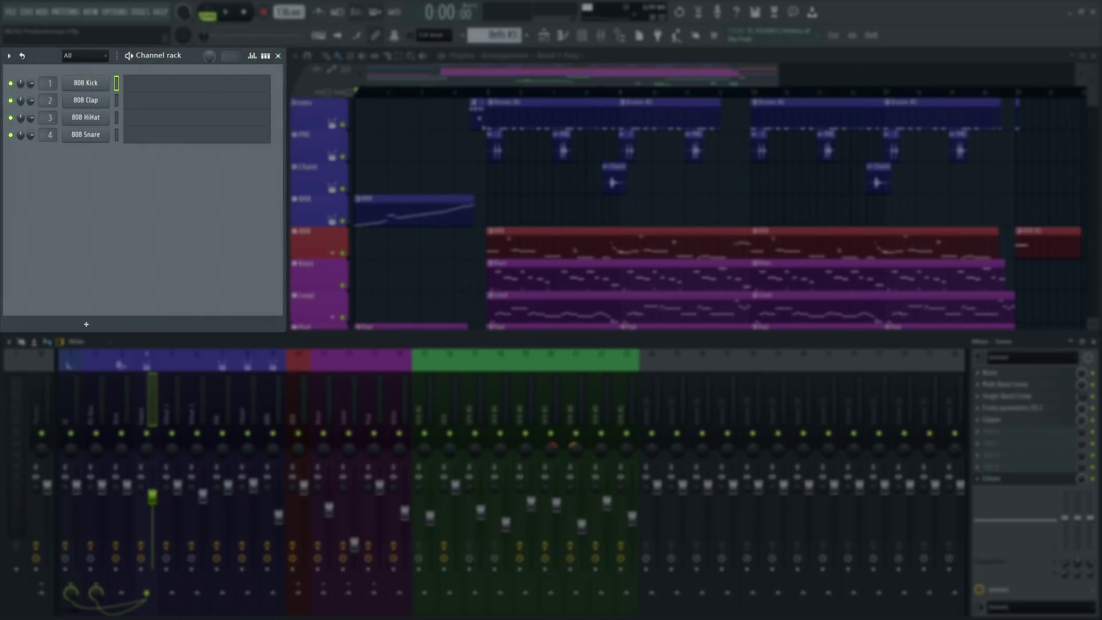
Drag the IMP Instant impulse from the Browser into the Channel rack as a new channel
key("alt+F8")
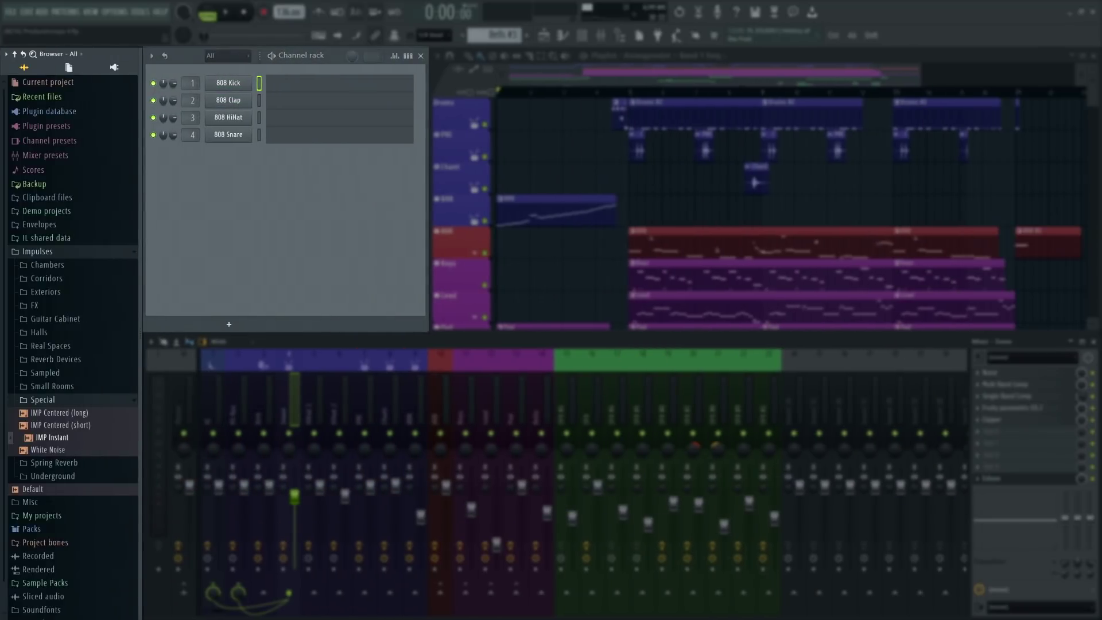
left_click(60, 440)
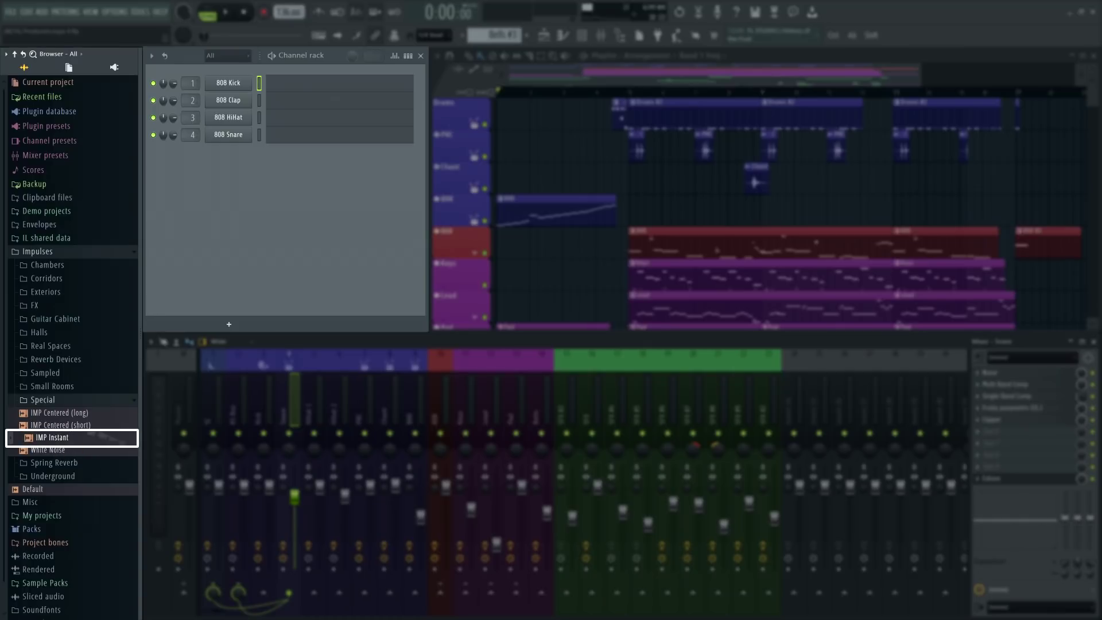
left_click_drag(60, 439, 253, 209)
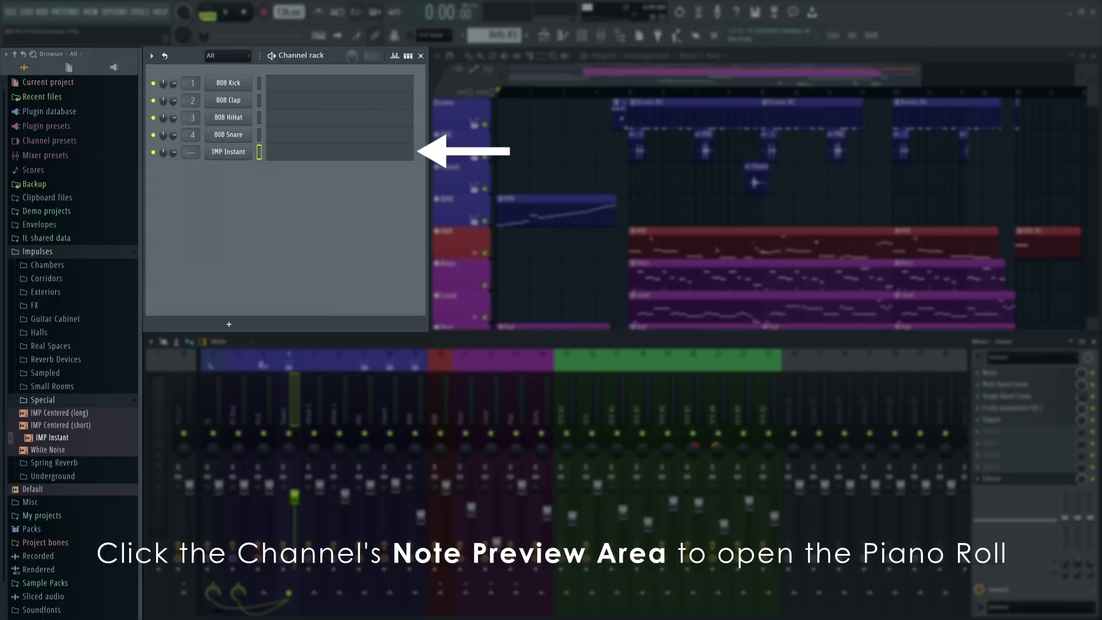
key("alt+F8")
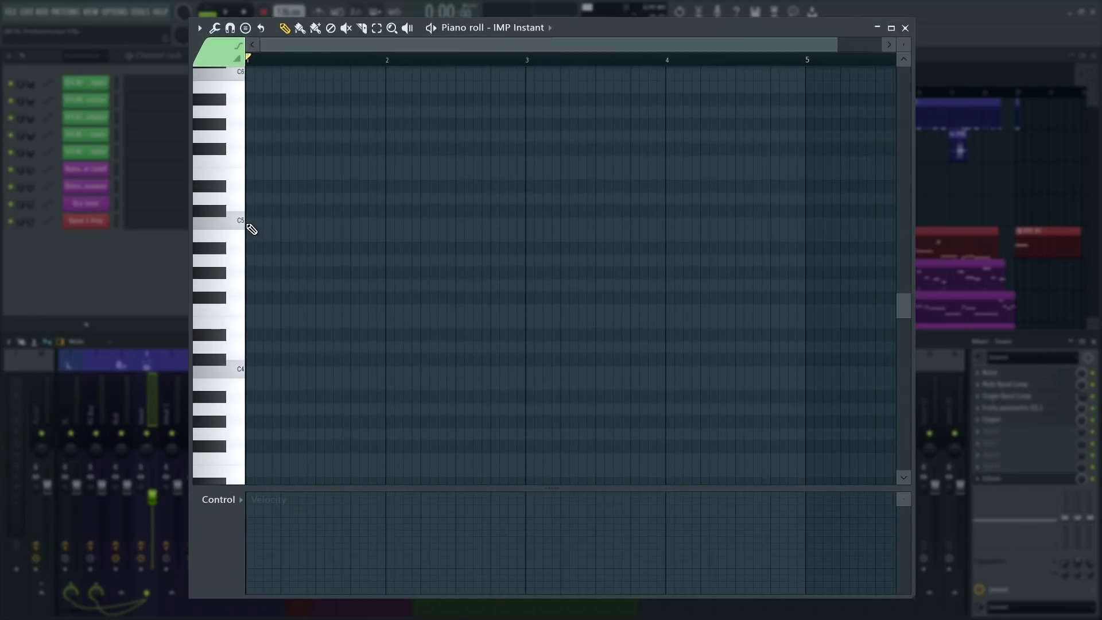
Draw a four-bar C5 note, chop it, and thin the chopped notes with Claw Machine
left_click(247, 224)
left_click_drag(254, 224, 805, 209)
key("alt+u")
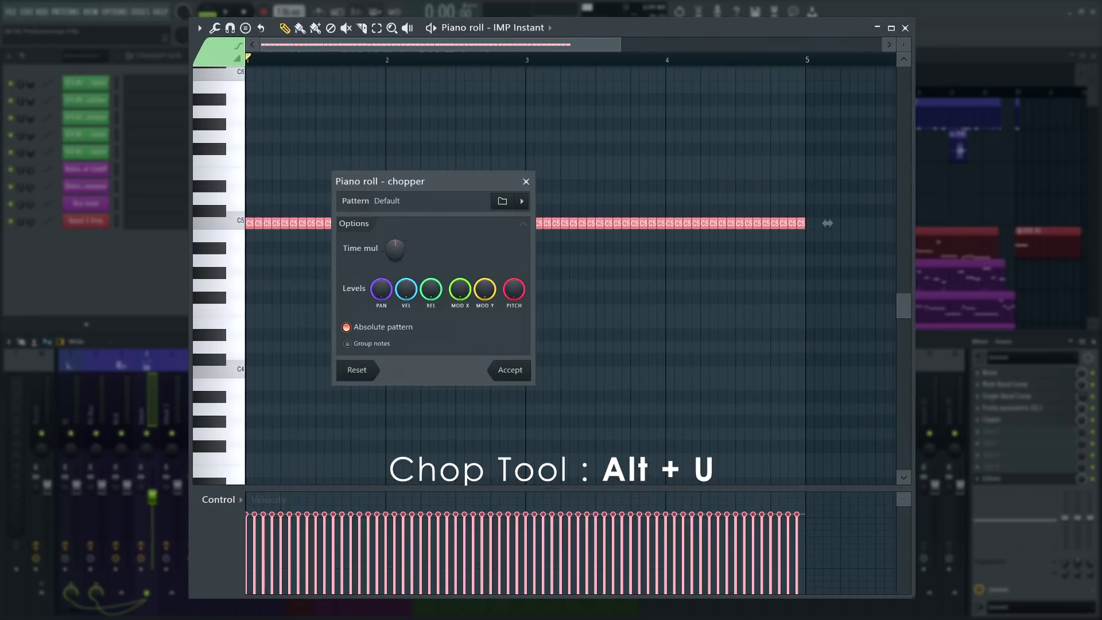
left_click(510, 371)
key("alt+w")
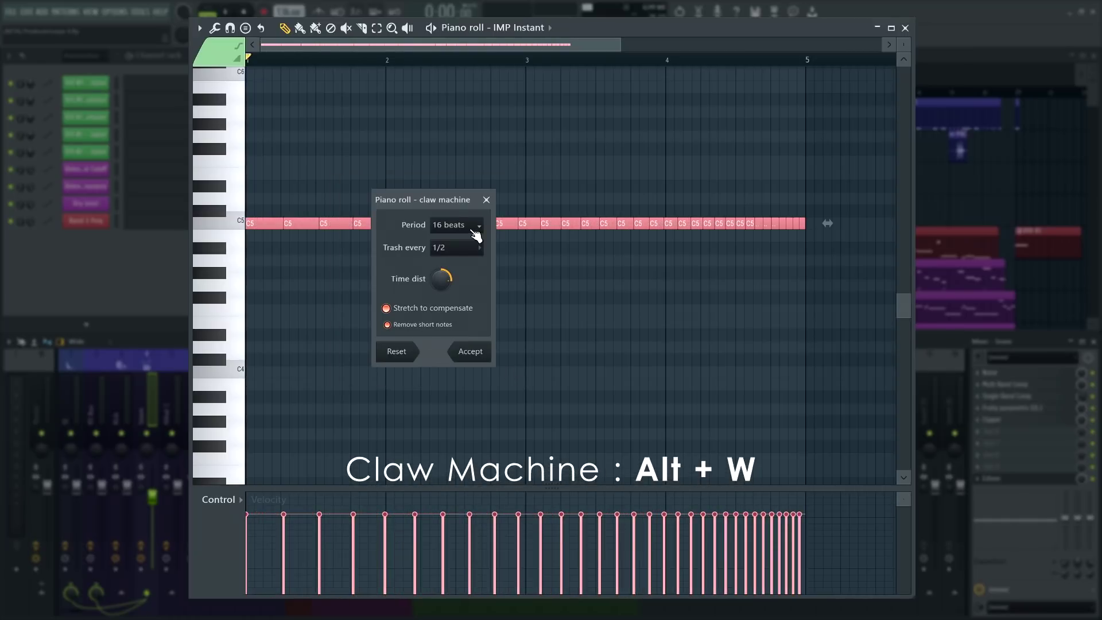
left_click_drag(441, 279, 441, 260)
left_click(471, 352)
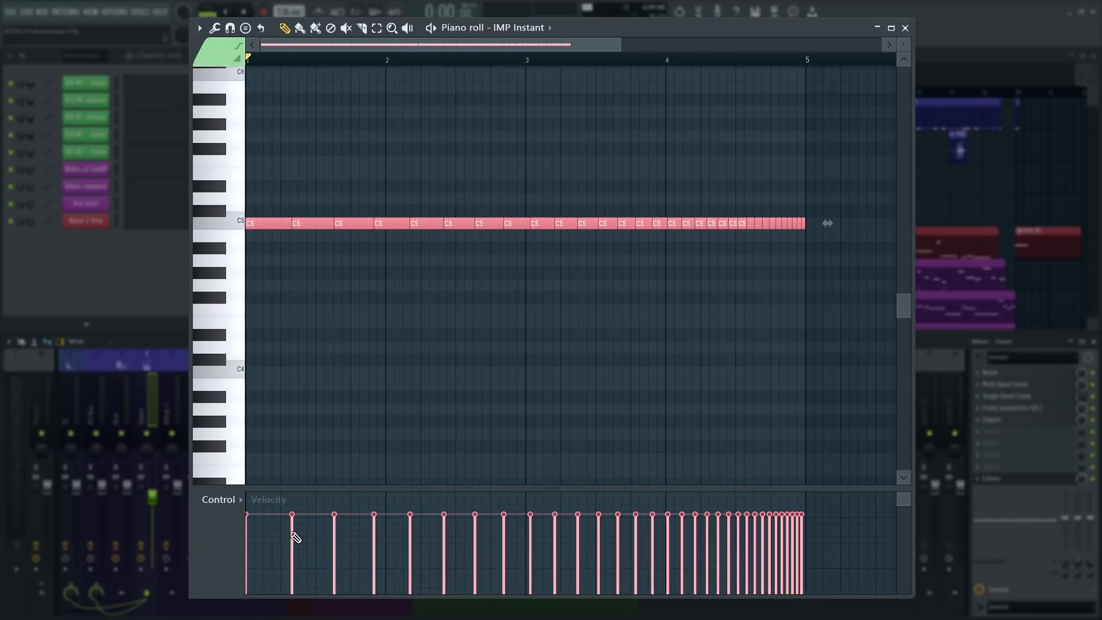
Taper the velocities, squeeze the pattern into the first half, duplicate it, and mirror the copy
mouse_move(260, 519)
left_mouse_down()
mouse_move(318, 513)
mouse_move(528, 542)
mouse_move(669, 535)
mouse_move(804, 560)
left_mouse_up()
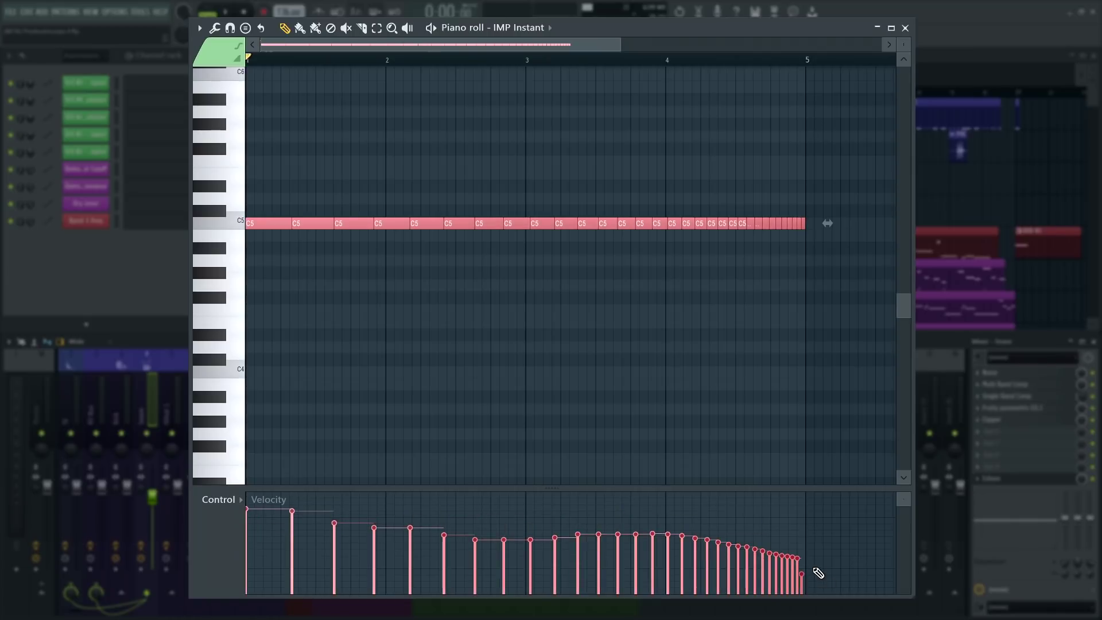
left_click_drag(827, 223, 546, 223)
key("ctrl+b")
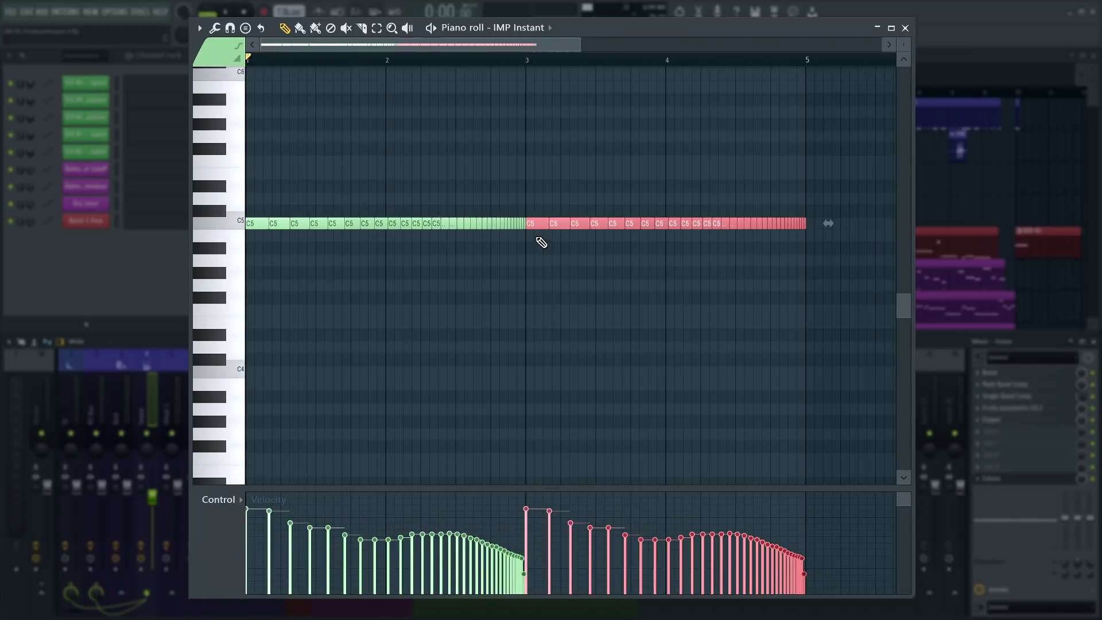
key("alt+y")
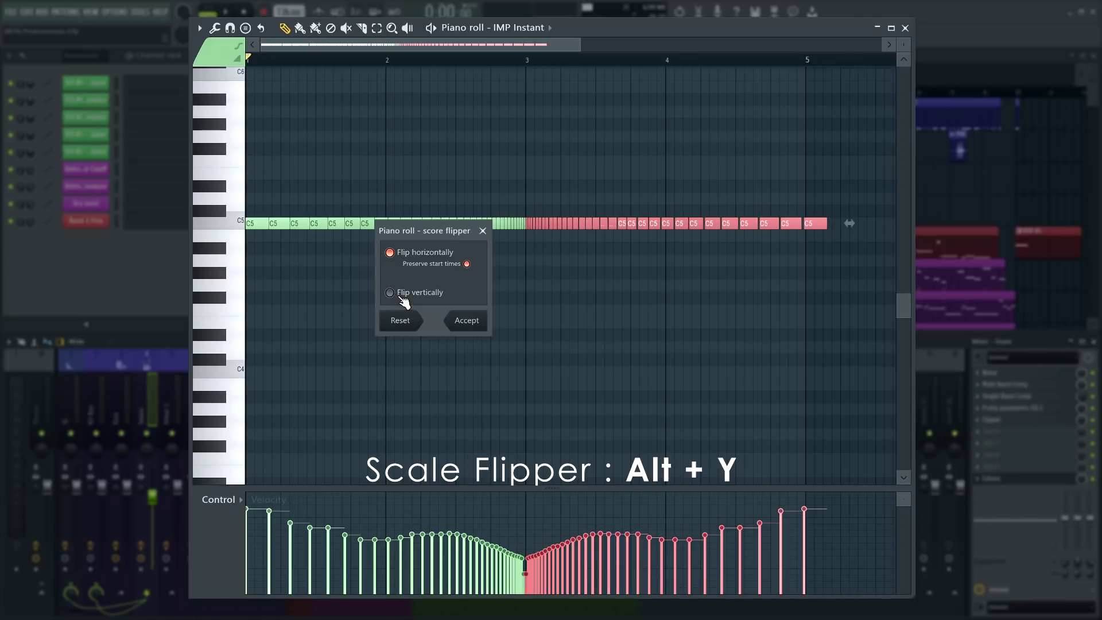
left_click(467, 321)
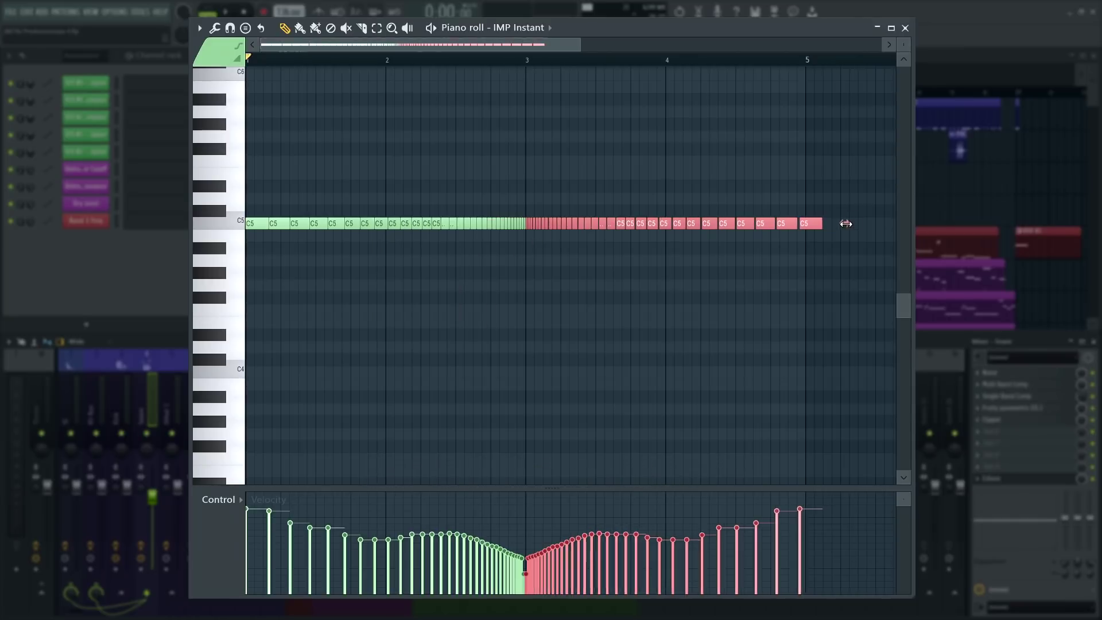
Apply a square-shaped LFO to all notes, speeding it up at the start and end
key("ctrl+a")
key("alt+o")
left_click(387, 341)
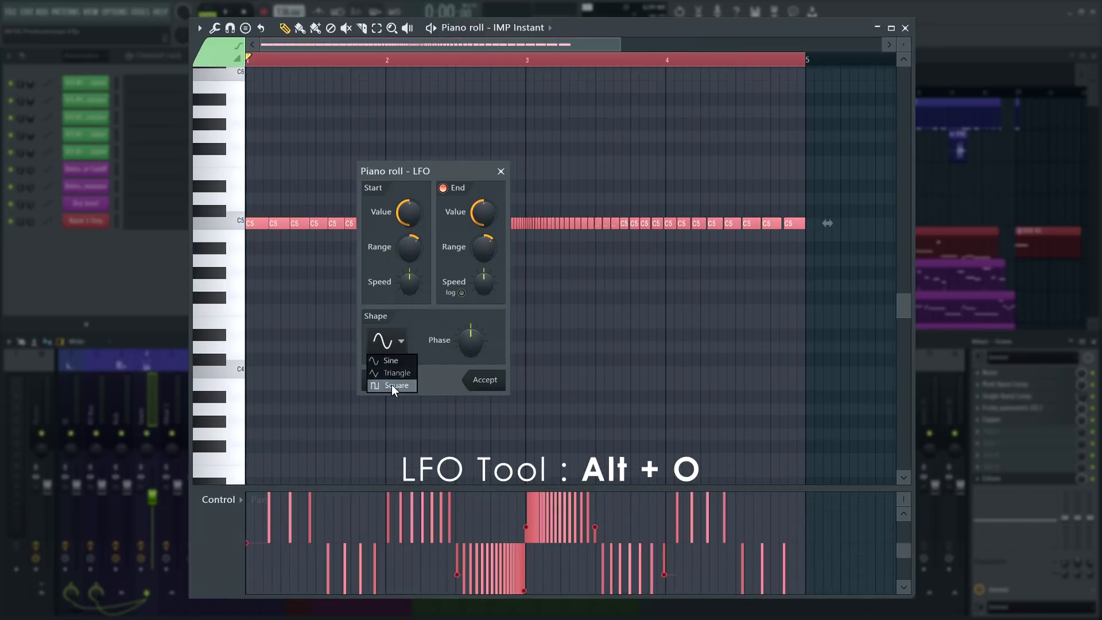
left_click(394, 386)
left_click_drag(409, 281, 409, 264)
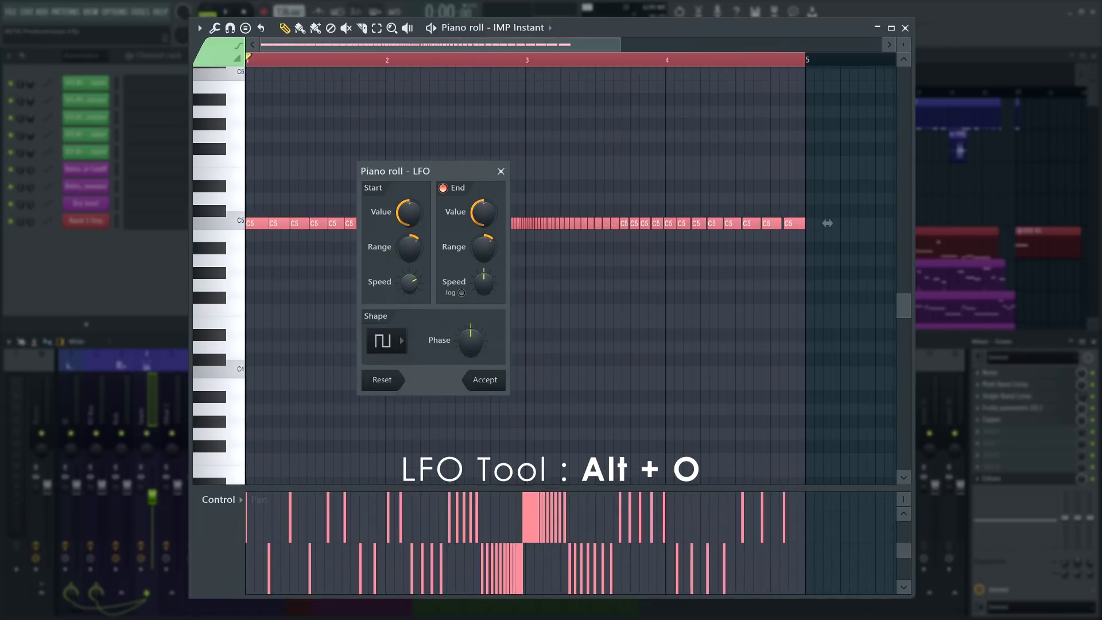
left_click_drag(484, 281, 484, 275)
scroll(386, 342, "down", 2)
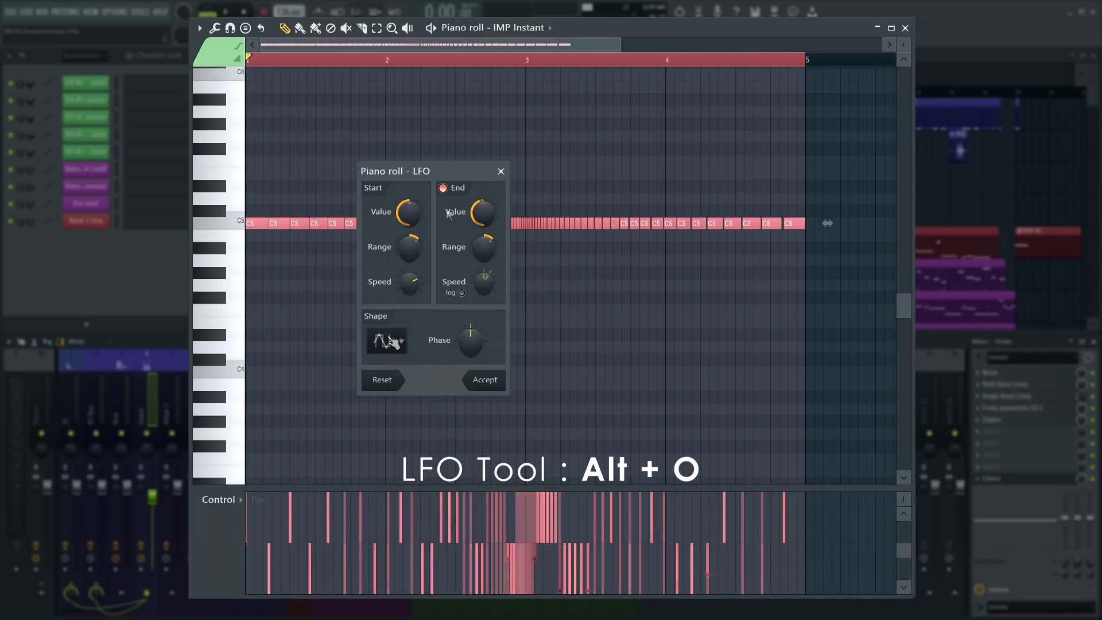
left_click(492, 383)
Play back the impulse pattern, then nudge the allpass frequency up and widen its bandwidth
key("space")
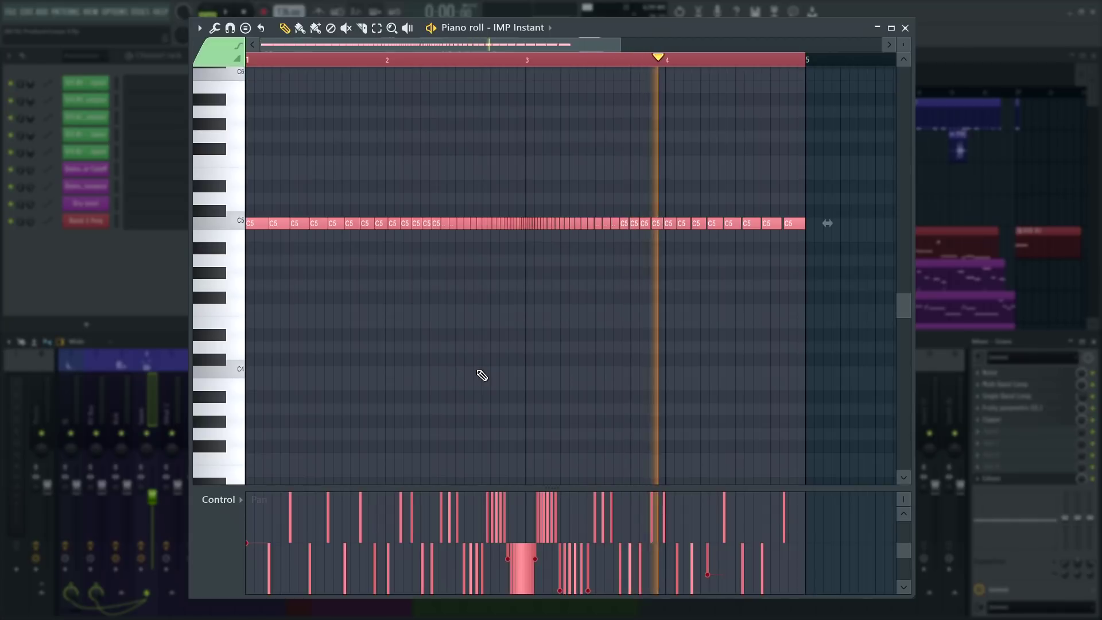
key("space")
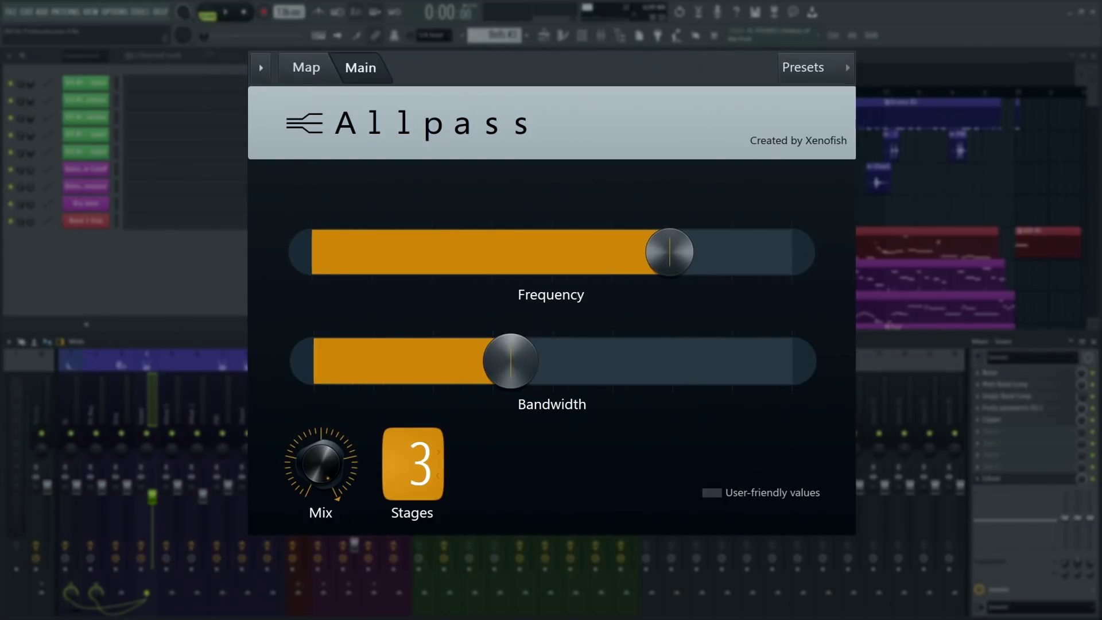
left_click_drag(655, 278, 670, 278)
left_click_drag(512, 364, 552, 364)
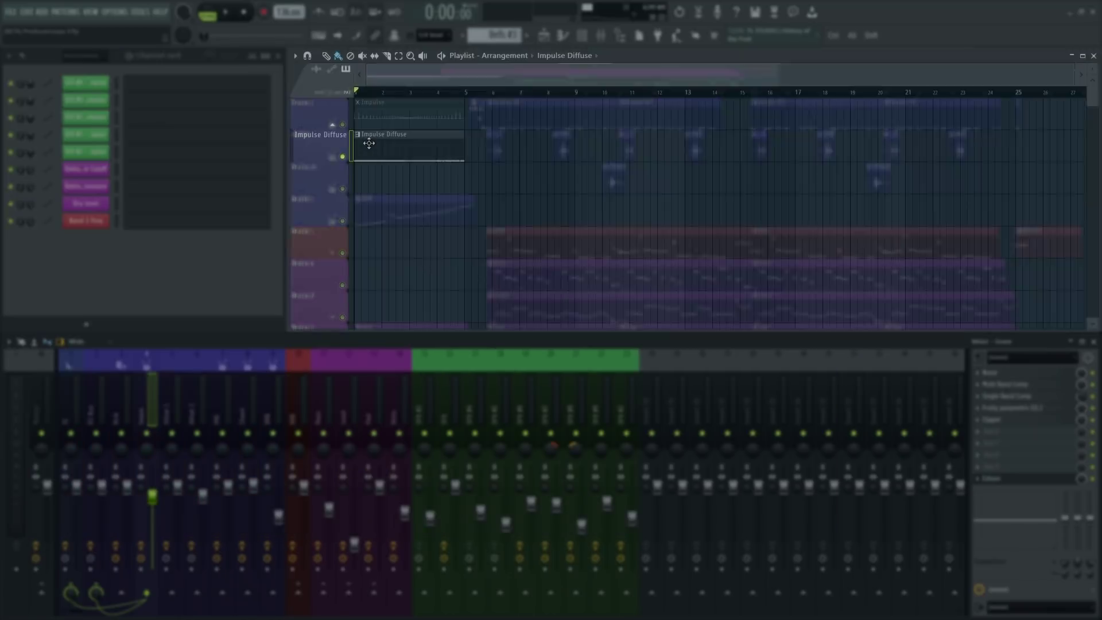
Render the Impulse Diffuse clip to audio and play the DD_Vox_JB_24_Woo vocal in Edison
left_click(369, 144)
key("ctrl+alt+c")
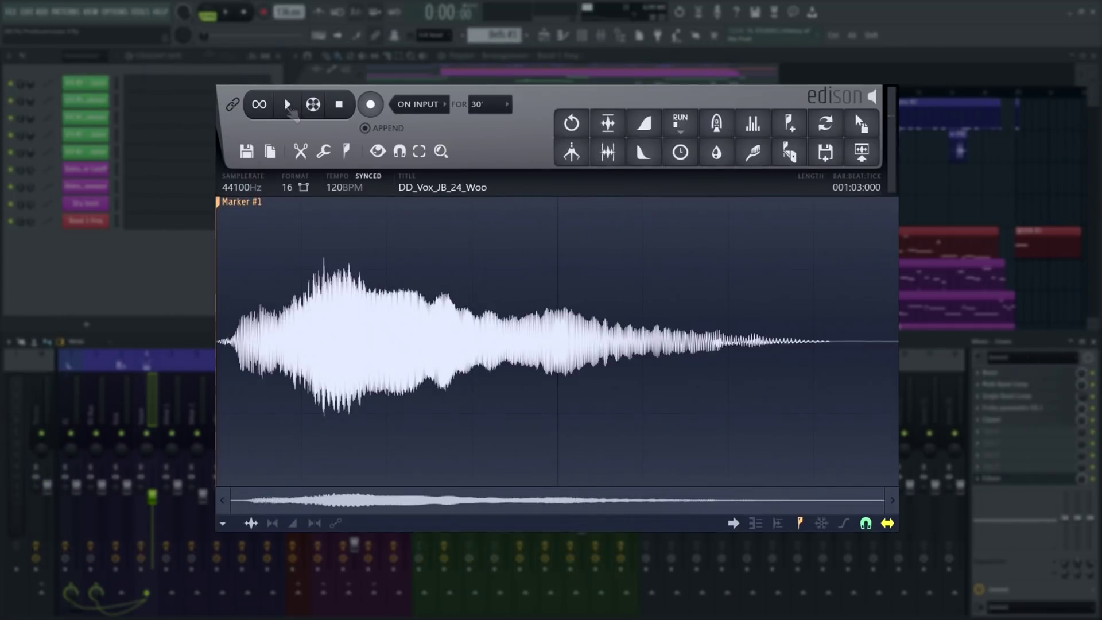
left_click(288, 107)
Stop the vocal, open convolution reverb, and preview it through the Impulse Diffuse impulse
left_click(288, 107)
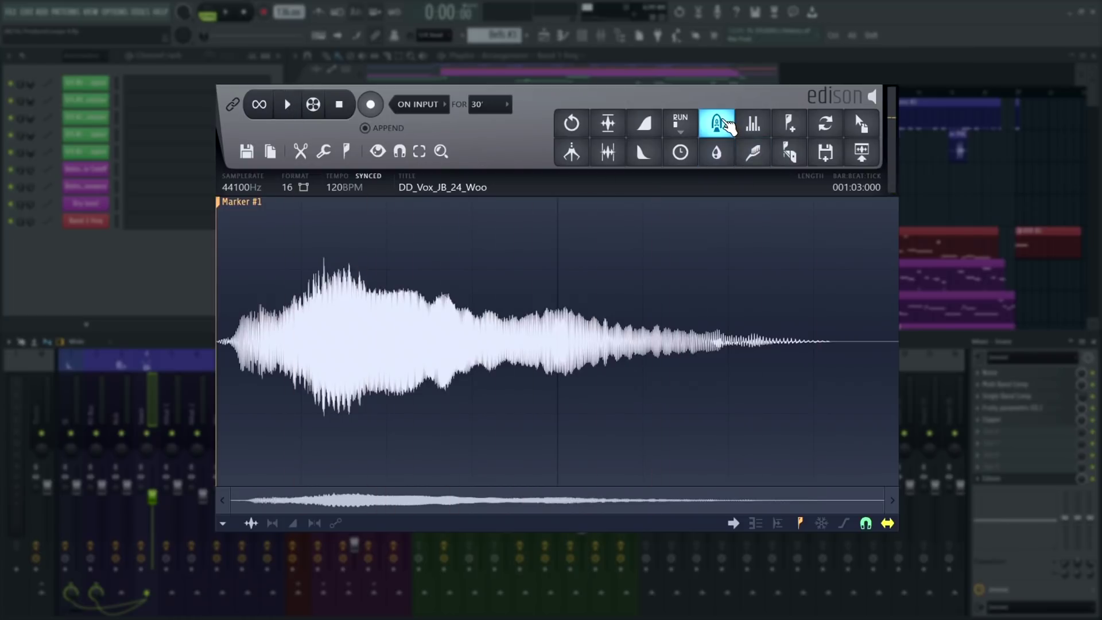
left_click(717, 122)
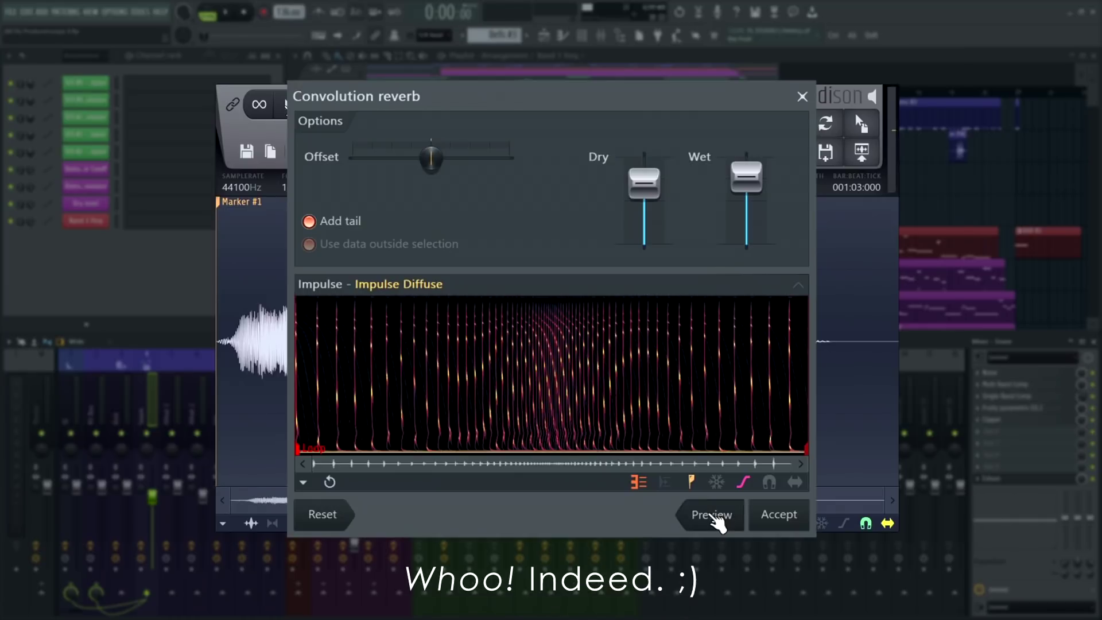
left_click(710, 519)
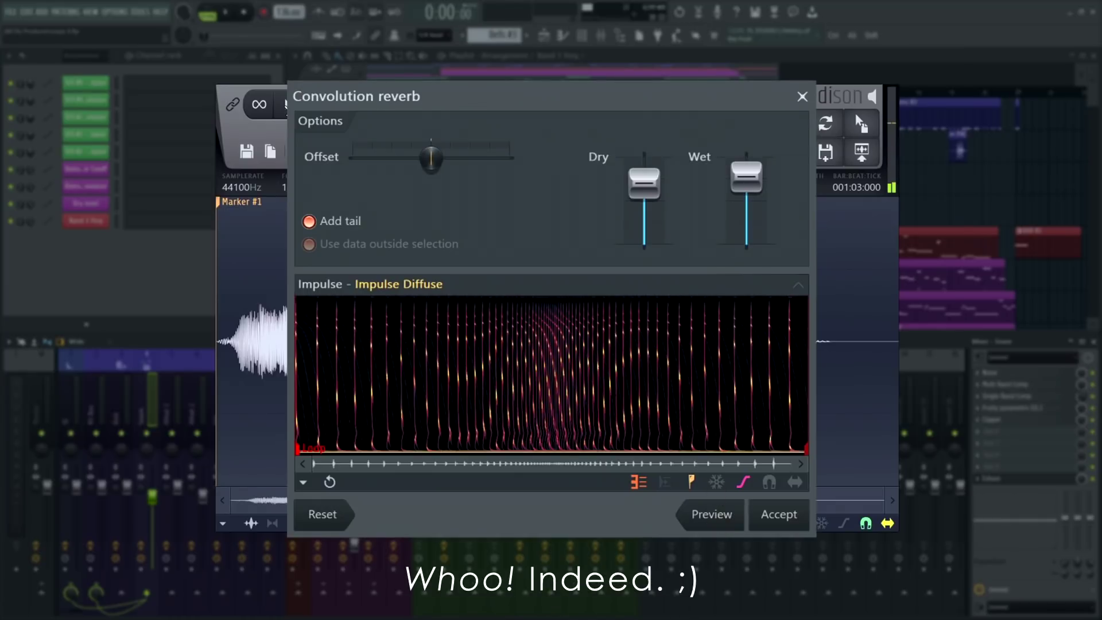